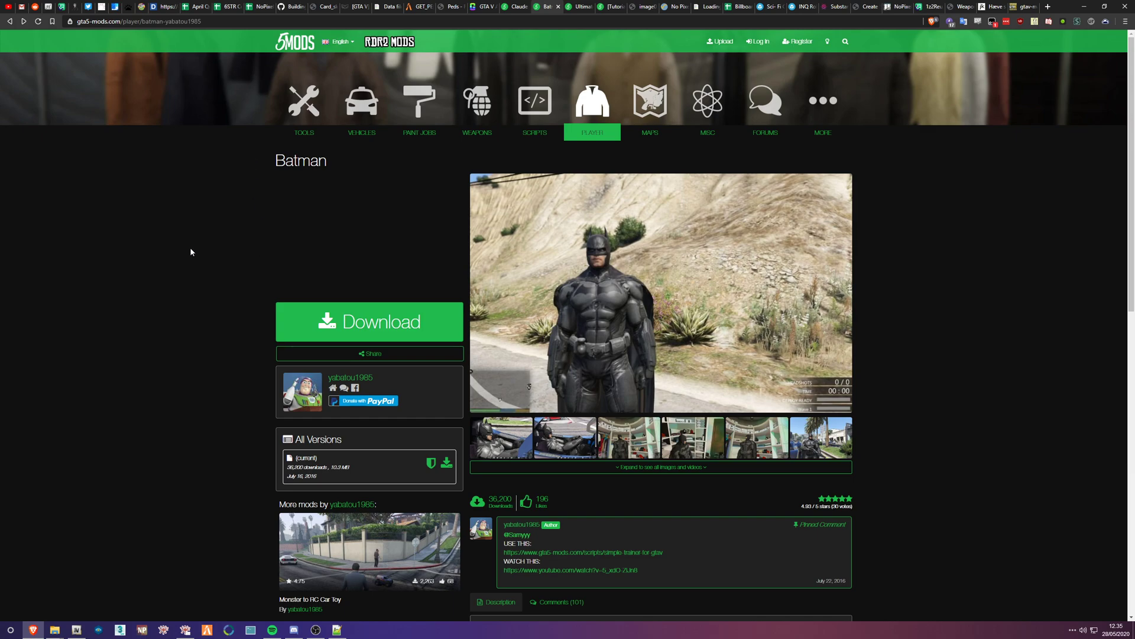
Select and then deselect the Batman title on its GTA5-Mods.com mod page
{"action": "left_click_drag", "start_coordinate": [329, 161], "coordinate": [260, 140]}
{"action": "left_click", "coordinate": [487, 147]}
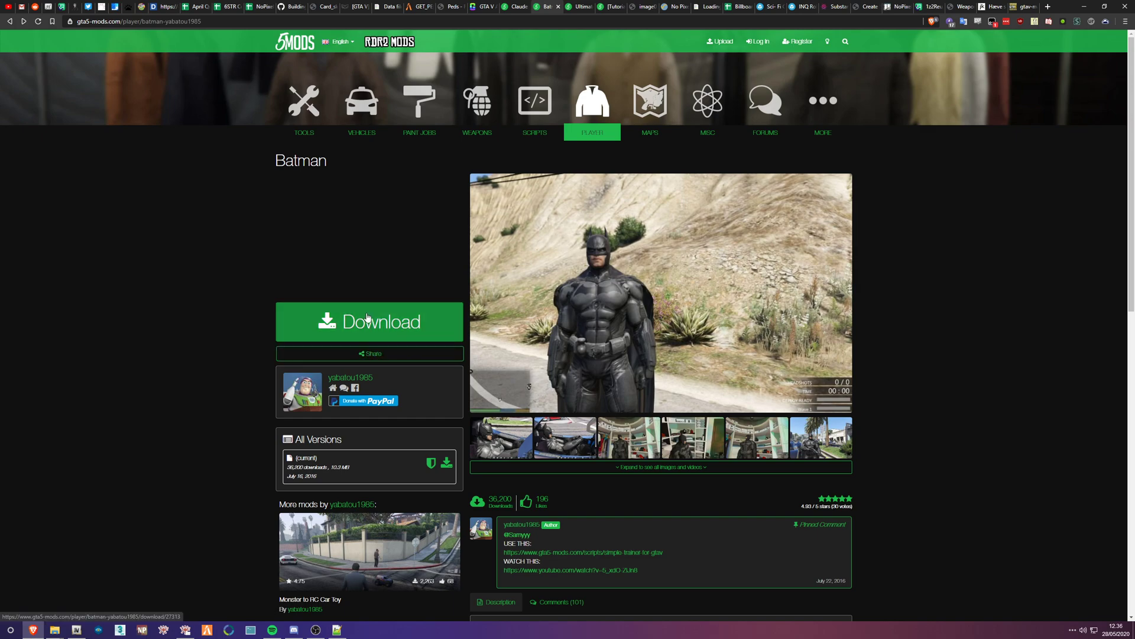
Download and save the Batman and Claude (GTA III) mod .rar archives
{"action": "left_click", "coordinate": [387, 324]}
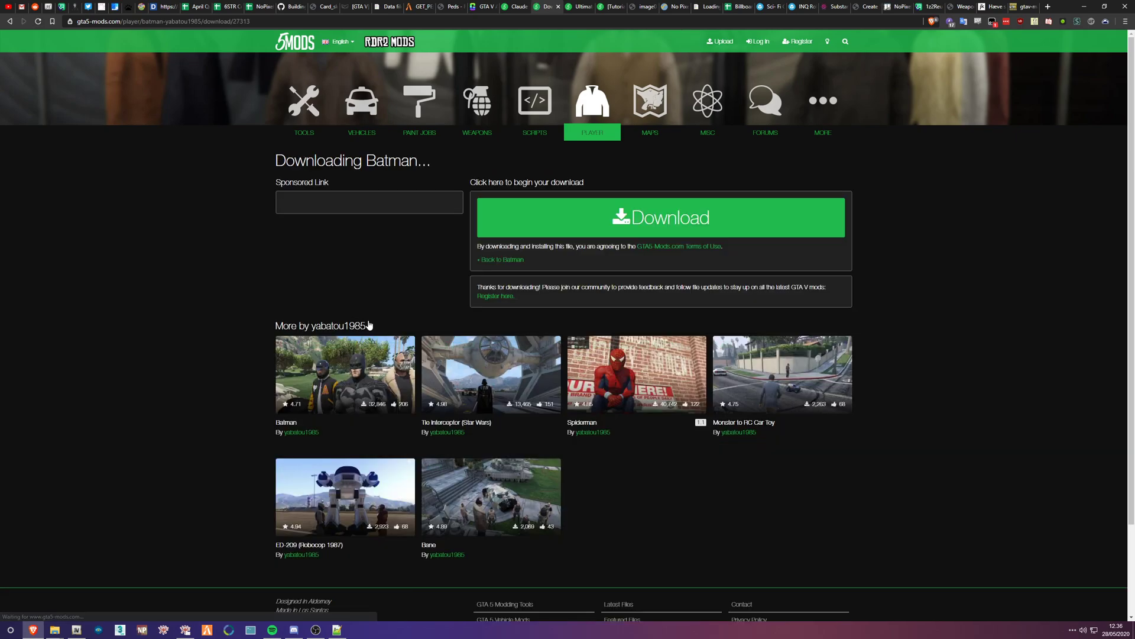
{"action": "left_click", "coordinate": [714, 538]}
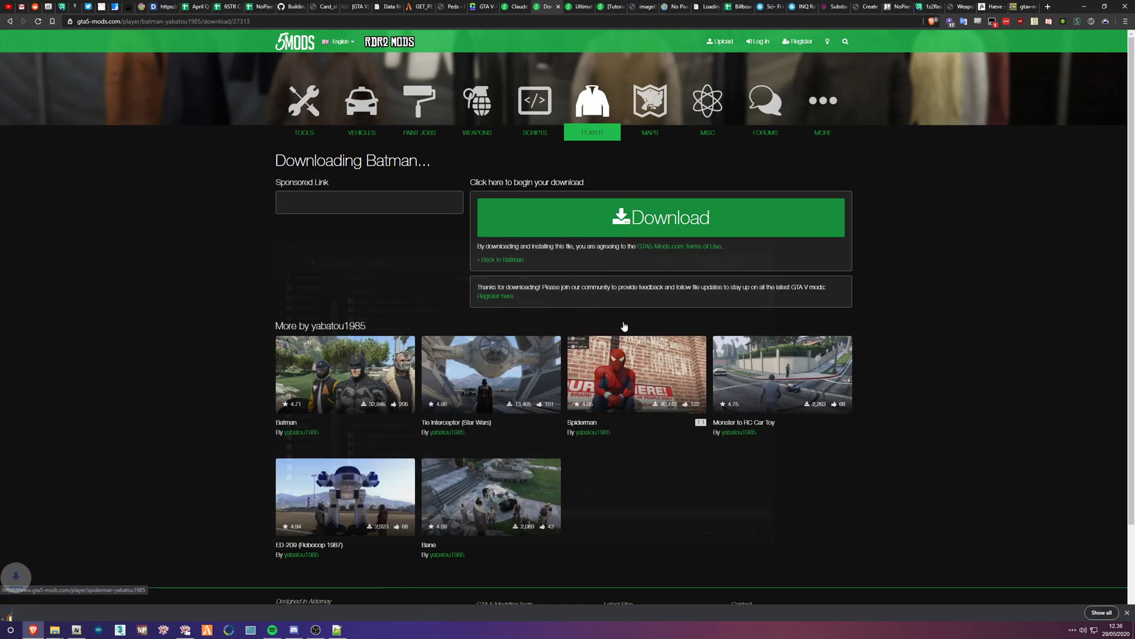
{"action": "key", "text": "ctrl+shift+Tab"}
{"action": "left_click_drag", "start_coordinate": [294, 161], "coordinate": [352, 161]}
{"action": "left_click", "coordinate": [469, 183]}
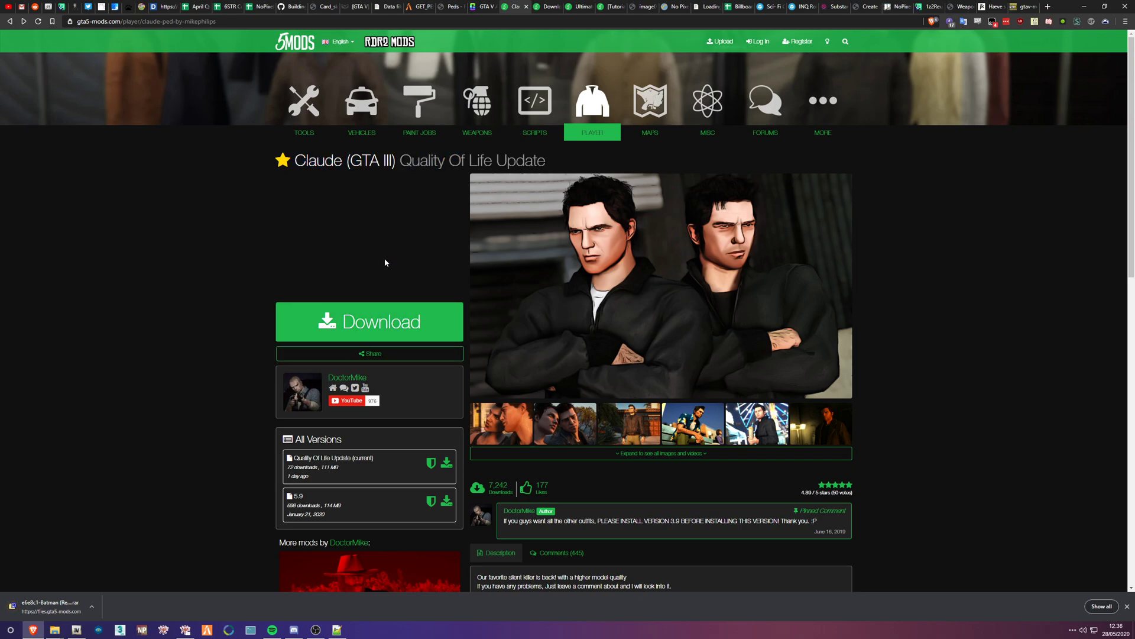
{"action": "left_click", "coordinate": [370, 324]}
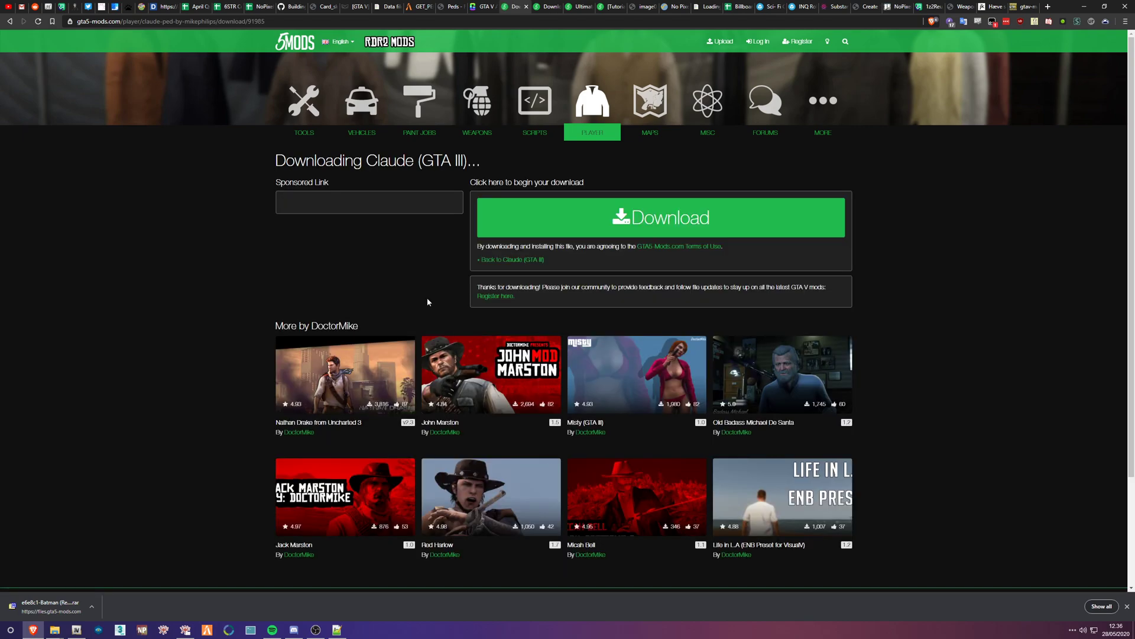
{"action": "left_click", "coordinate": [622, 213]}
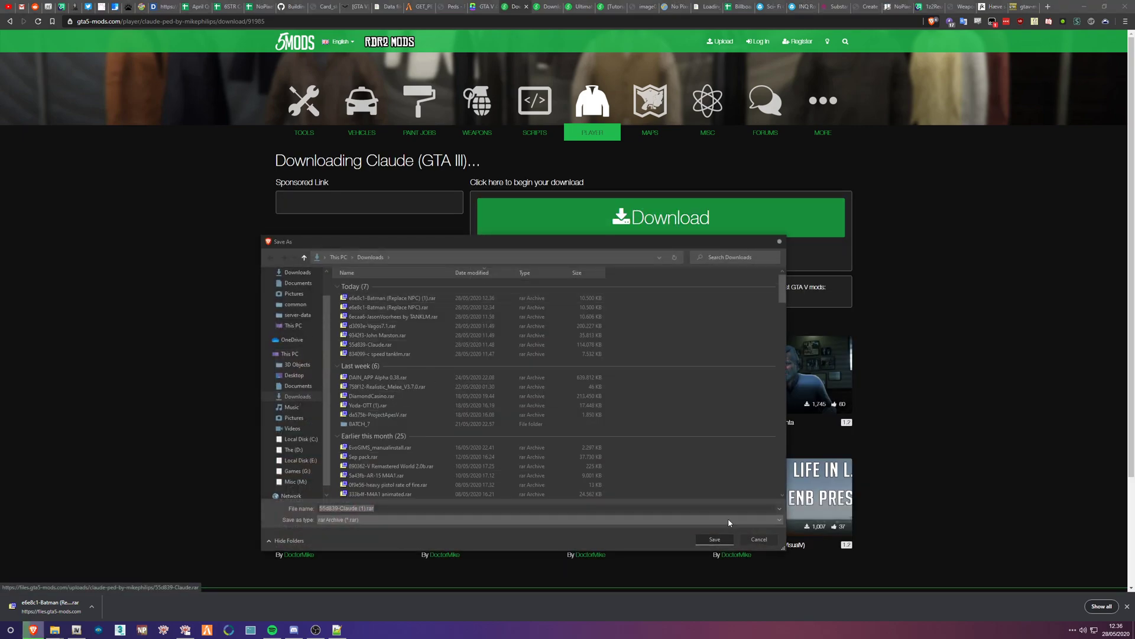
{"action": "left_click", "coordinate": [715, 539]}
Download the John Marston archive, then open the Claude and Batman downloads
{"action": "left_click", "coordinate": [443, 424]}
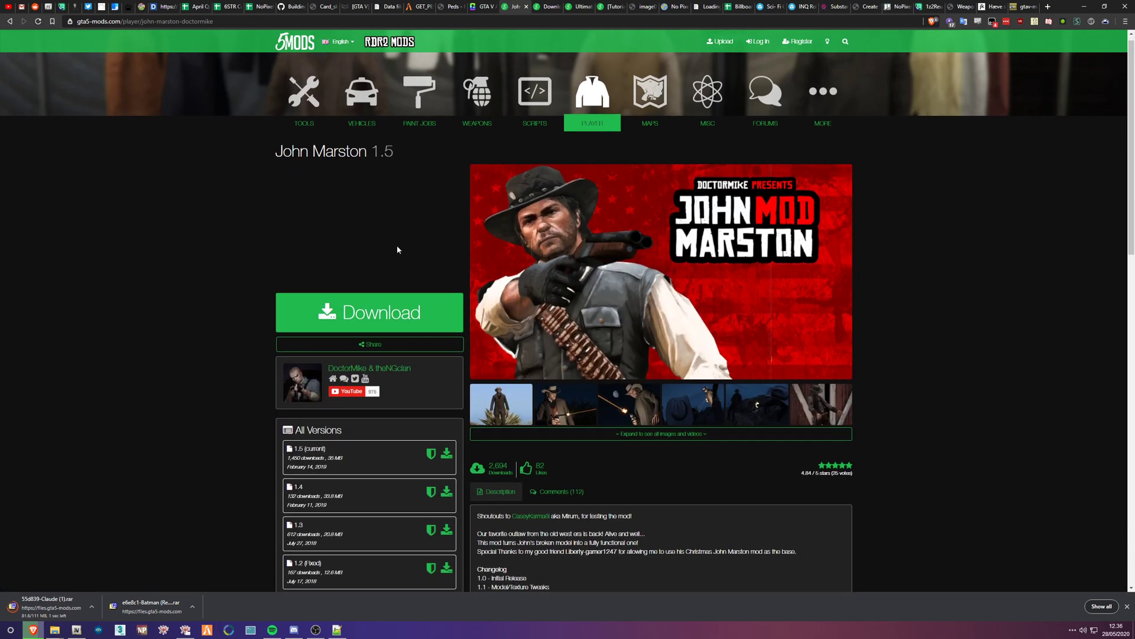
{"action": "scroll", "coordinate": [397, 250], "scroll_direction": "down", "scroll_amount": 1}
{"action": "left_click", "coordinate": [364, 232]}
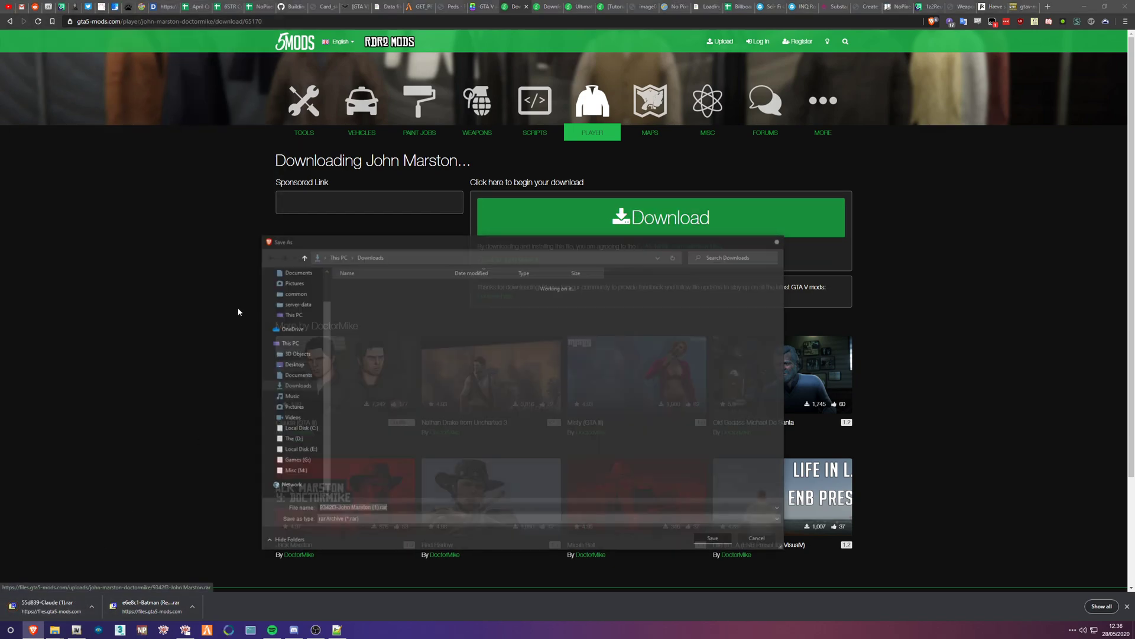
{"action": "key", "text": "Return"}
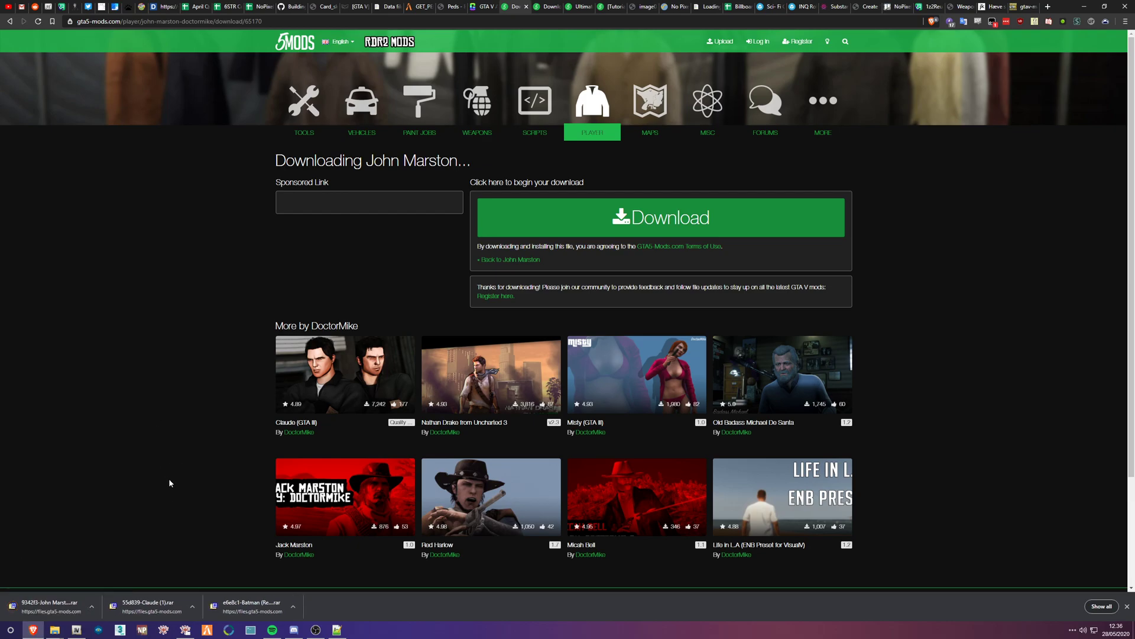
{"action": "left_click", "coordinate": [248, 606]}
{"action": "left_click", "coordinate": [148, 606]}
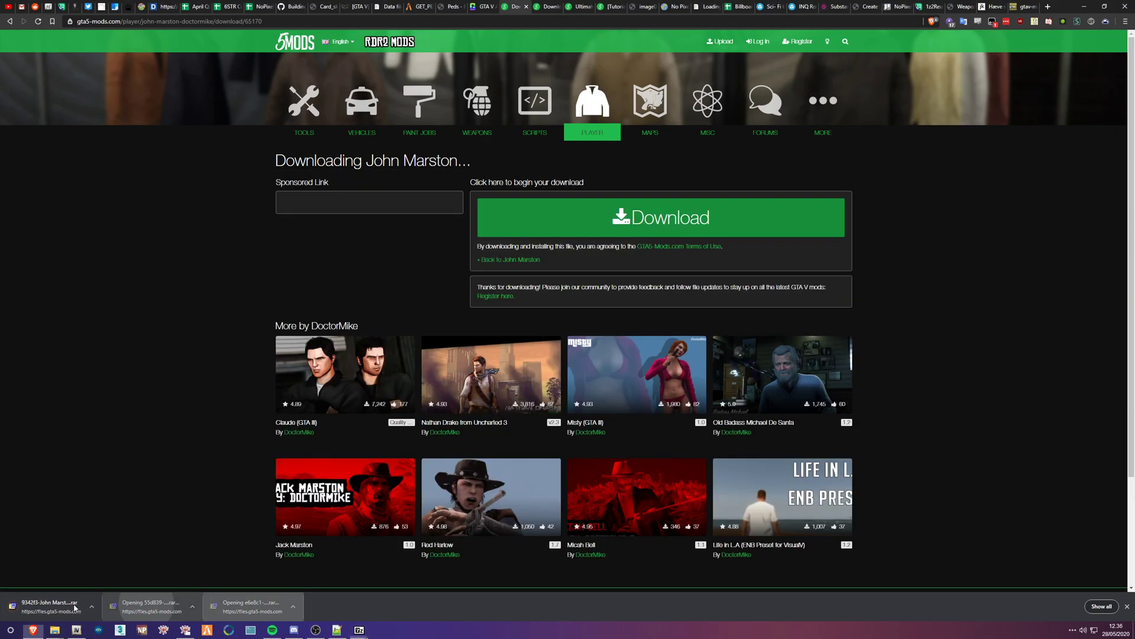
Open the John Marston archive and close CodeWalker, OpenIV, Notepad++ and the Texture fix window
{"action": "left_click", "coordinate": [83, 607]}
{"action": "left_click", "coordinate": [1084, 7]}
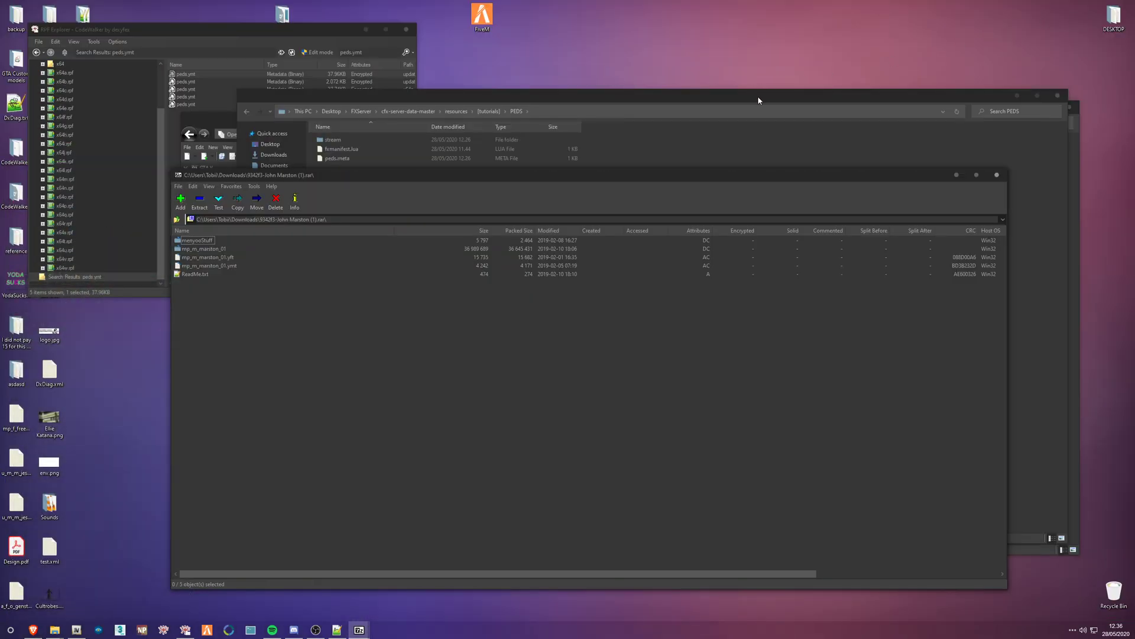
{"action": "left_click", "coordinate": [405, 29]}
{"action": "left_click_drag", "start_coordinate": [536, 100], "coordinate": [592, 24]}
{"action": "left_click", "coordinate": [264, 302]}
{"action": "left_click_drag", "start_coordinate": [265, 122], "coordinate": [150, 130]}
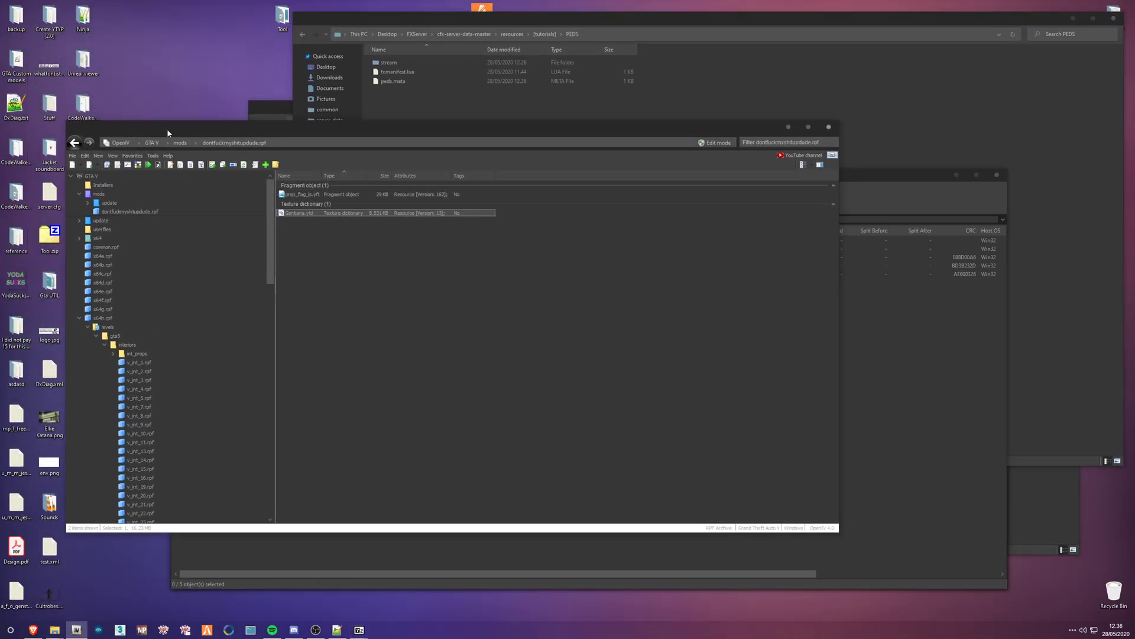
{"action": "left_click", "coordinate": [829, 126]}
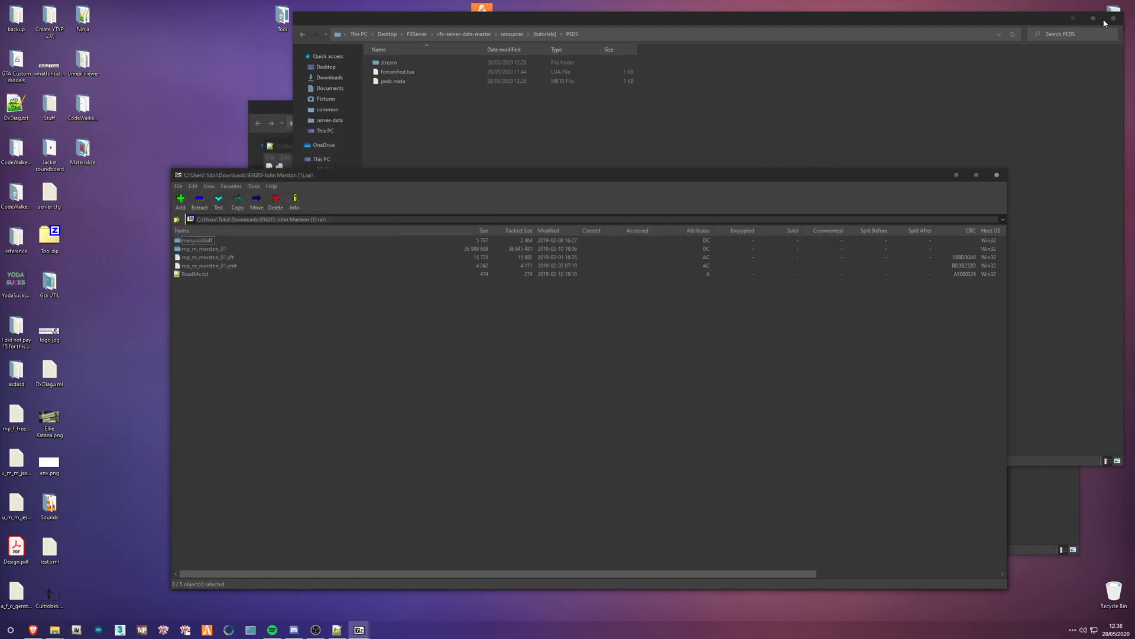
{"action": "left_click_drag", "start_coordinate": [429, 175], "coordinate": [476, 168]}
{"action": "left_click", "coordinate": [965, 167]}
{"action": "left_click_drag", "start_coordinate": [945, 106], "coordinate": [950, 50]}
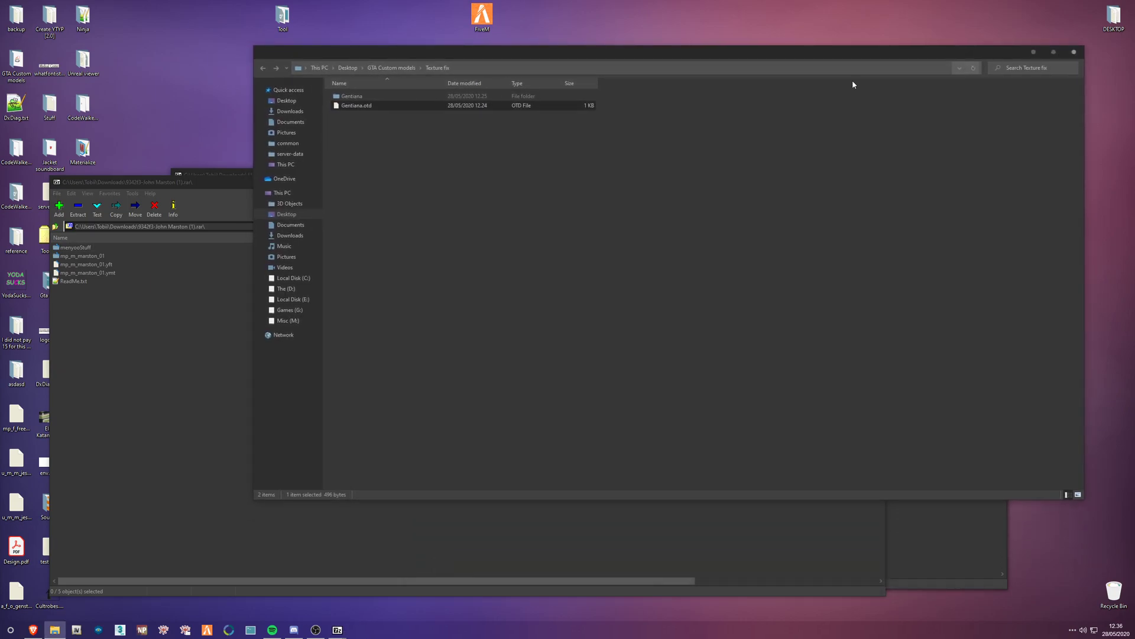
{"action": "left_click", "coordinate": [1074, 51]}
{"action": "left_click_drag", "start_coordinate": [388, 183], "coordinate": [326, 204]}
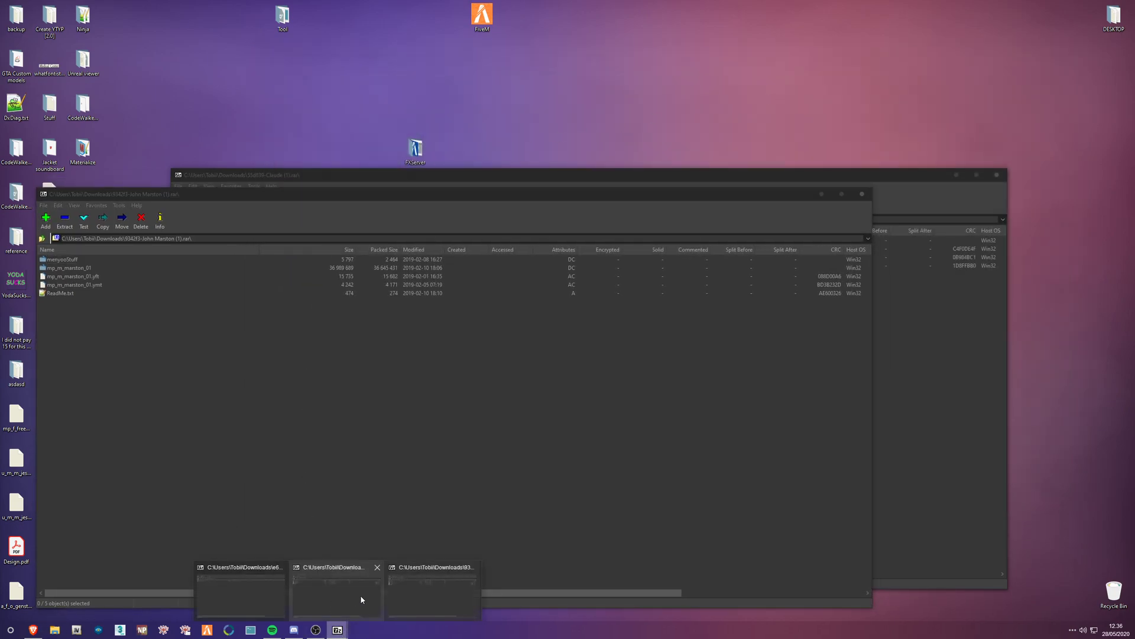
Arrange the Batman and Claude archive windows and open Batman (Replace NPC) > Batman
{"action": "left_click", "coordinate": [254, 598]}
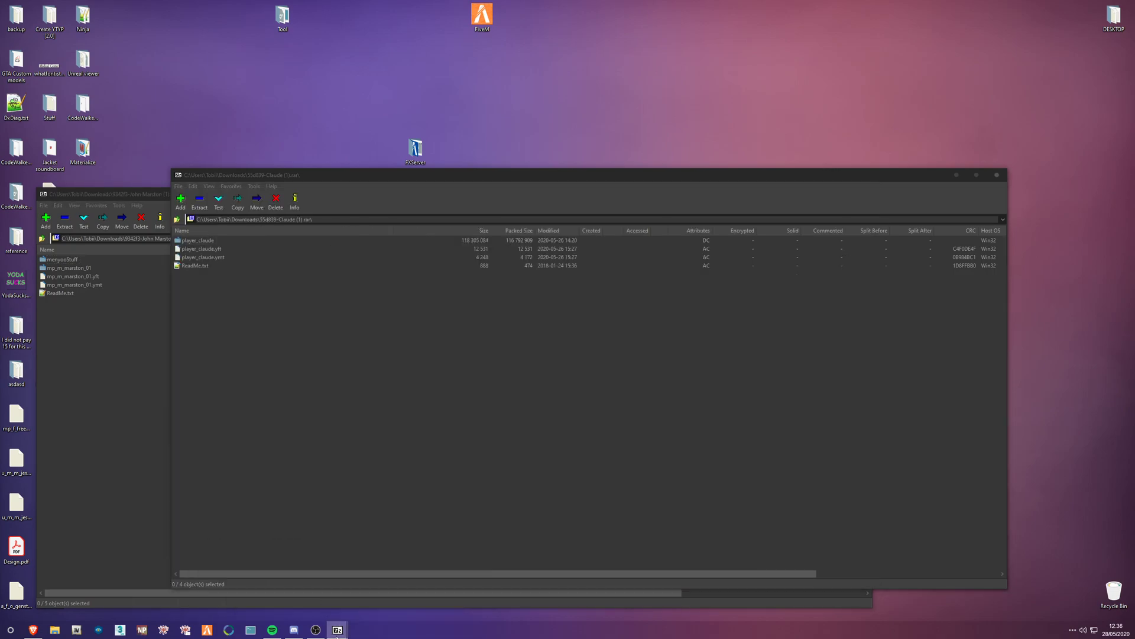
{"action": "left_click_drag", "start_coordinate": [382, 174], "coordinate": [498, 14]}
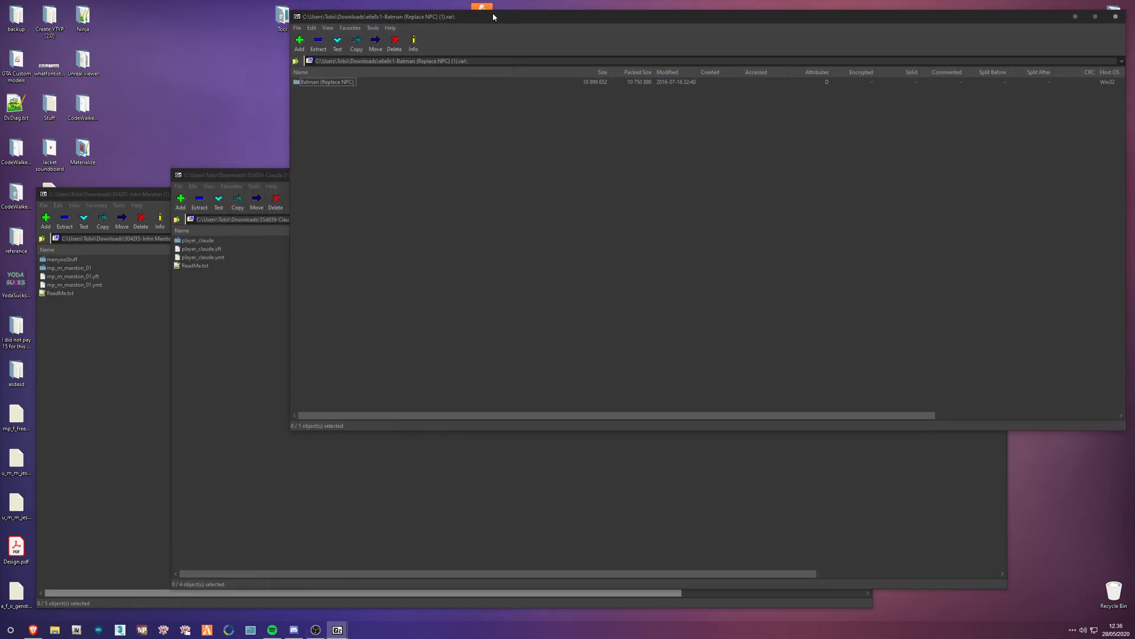
{"action": "left_click", "coordinate": [366, 436]}
{"action": "left_click_drag", "start_coordinate": [286, 177], "coordinate": [326, 154]}
{"action": "left_click", "coordinate": [324, 83]}
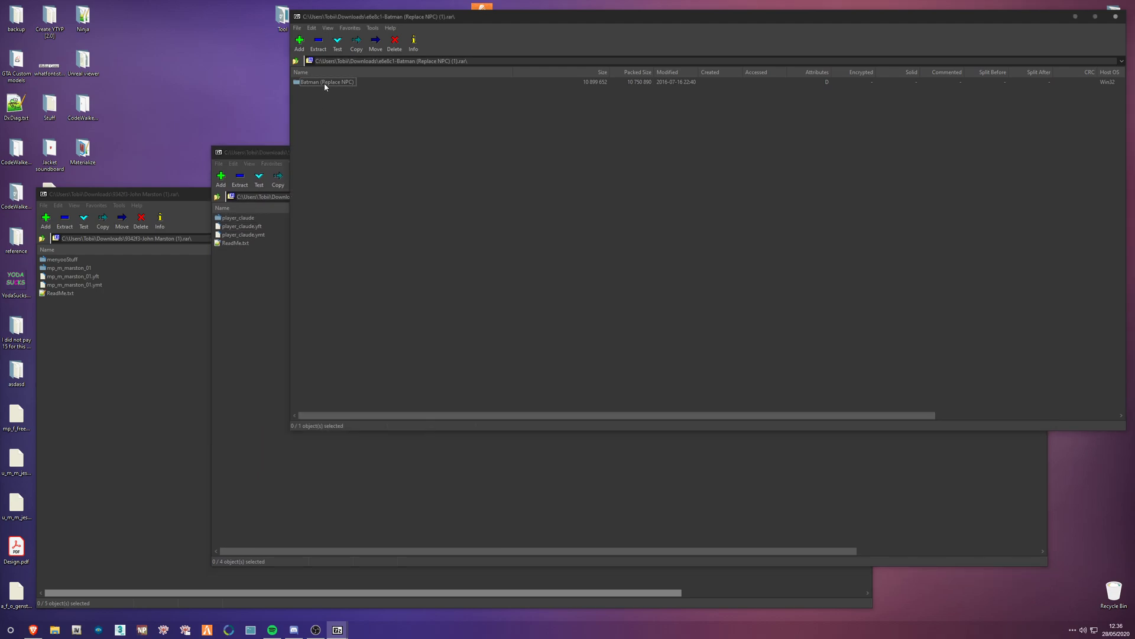
{"action": "double_click", "coordinate": [326, 83]}
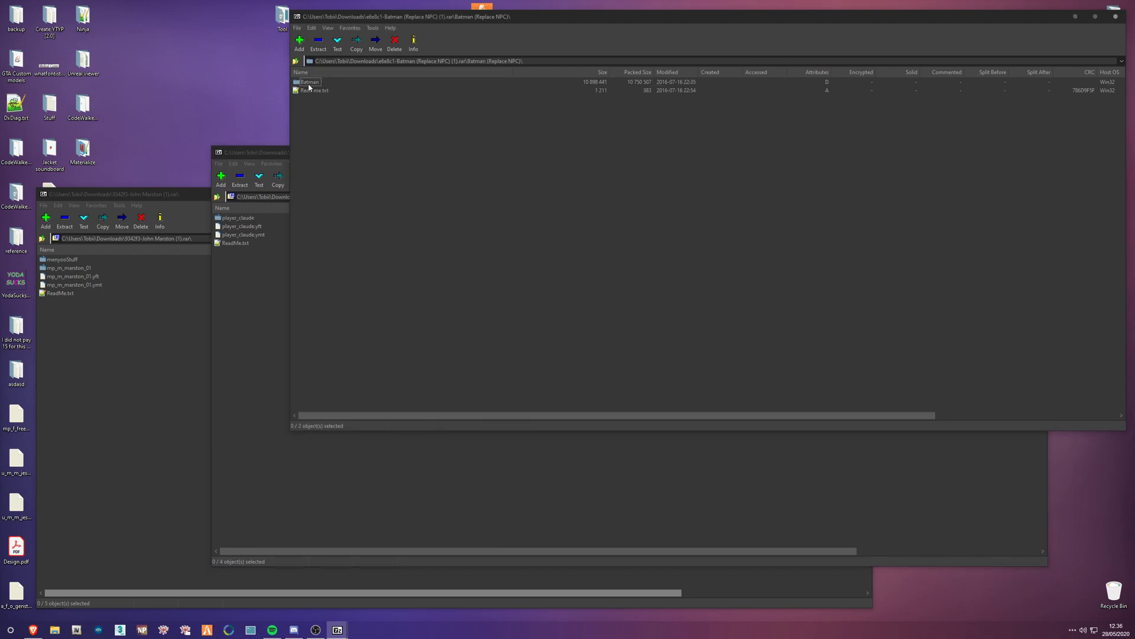
{"action": "double_click", "coordinate": [308, 83]}
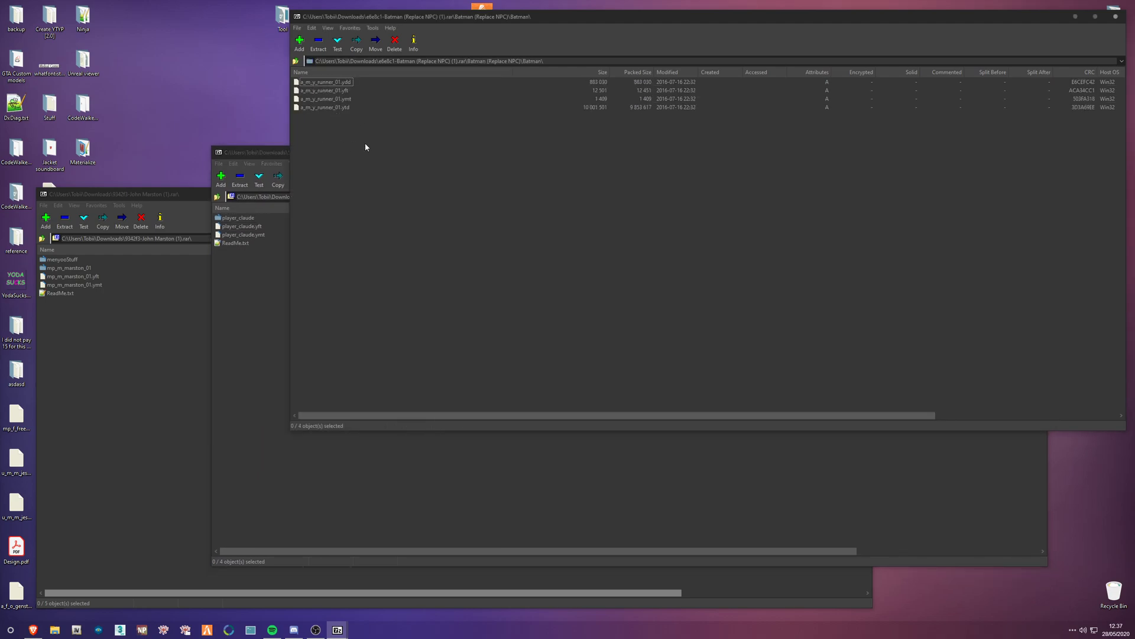
Repeatedly marquee-select the four a_m_y_runner_01 files, then bring the Claude archive window forward
{"action": "left_click_drag", "start_coordinate": [372, 125], "coordinate": [349, 82]}
{"action": "left_click_drag", "start_coordinate": [408, 172], "coordinate": [357, 188]}
{"action": "left_click_drag", "start_coordinate": [354, 163], "coordinate": [314, 85]}
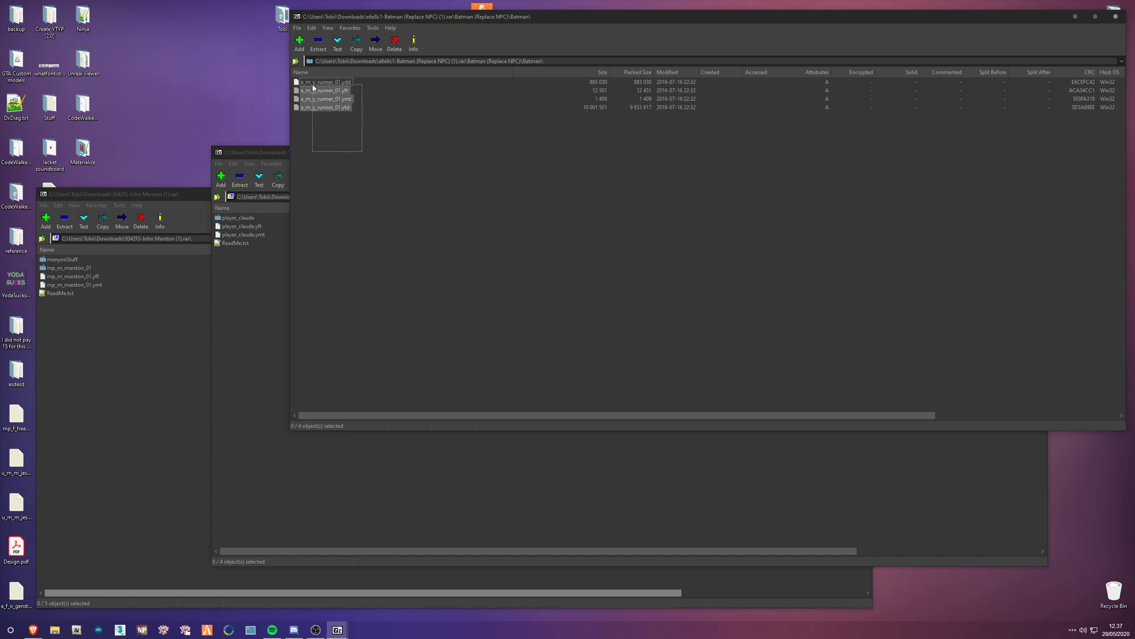
{"action": "left_click", "coordinate": [370, 152]}
{"action": "left_click_drag", "start_coordinate": [371, 150], "coordinate": [310, 87]}
{"action": "left_click", "coordinate": [355, 134]}
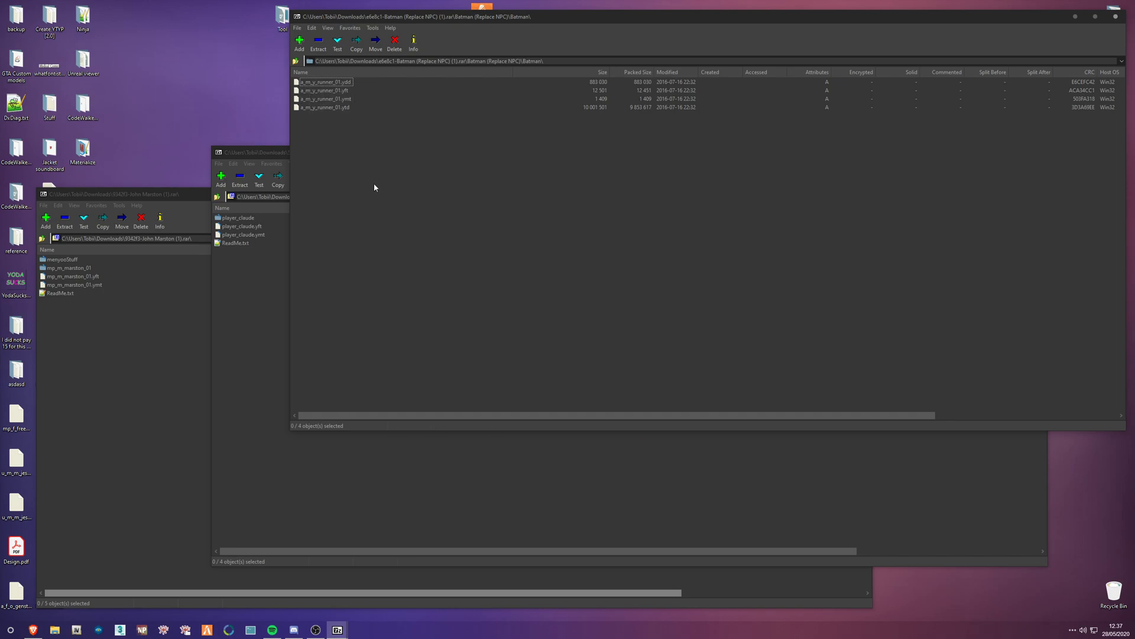
{"action": "left_click_drag", "start_coordinate": [374, 171], "coordinate": [295, 82]}
{"action": "left_click", "coordinate": [378, 138]}
{"action": "left_click_drag", "start_coordinate": [385, 138], "coordinate": [319, 83]}
{"action": "left_click", "coordinate": [364, 166]}
{"action": "left_click_drag", "start_coordinate": [245, 158], "coordinate": [271, 154]}
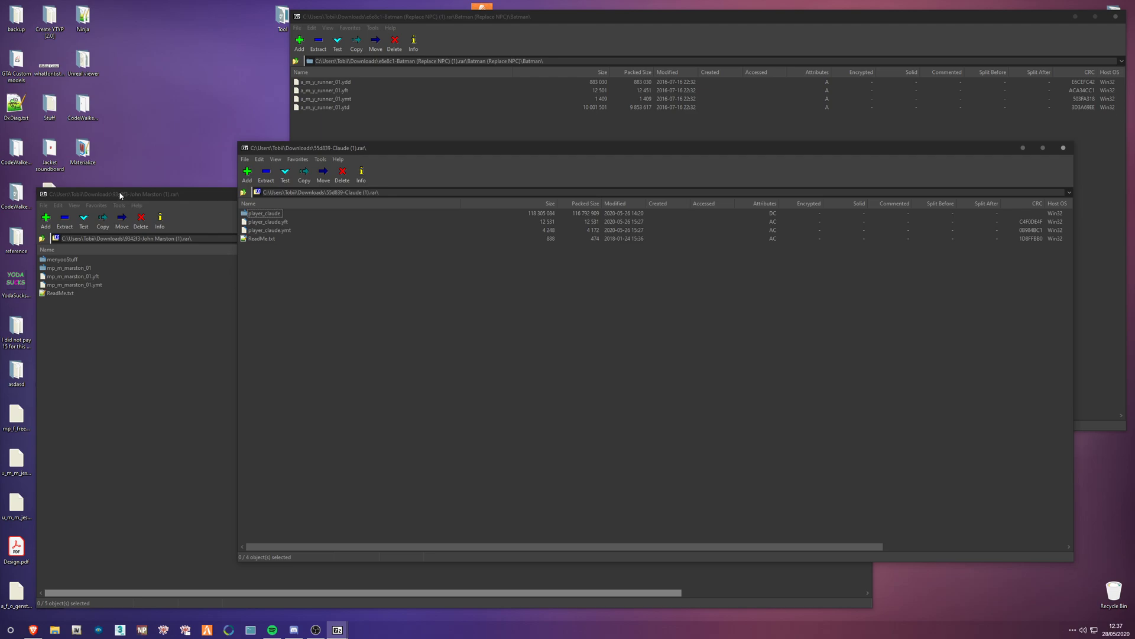
Select player_claude.yft and .ymt, open the player_claude folder and pick its accs and feet files
{"action": "left_click", "coordinate": [280, 222]}
{"action": "left_click", "coordinate": [288, 230]}
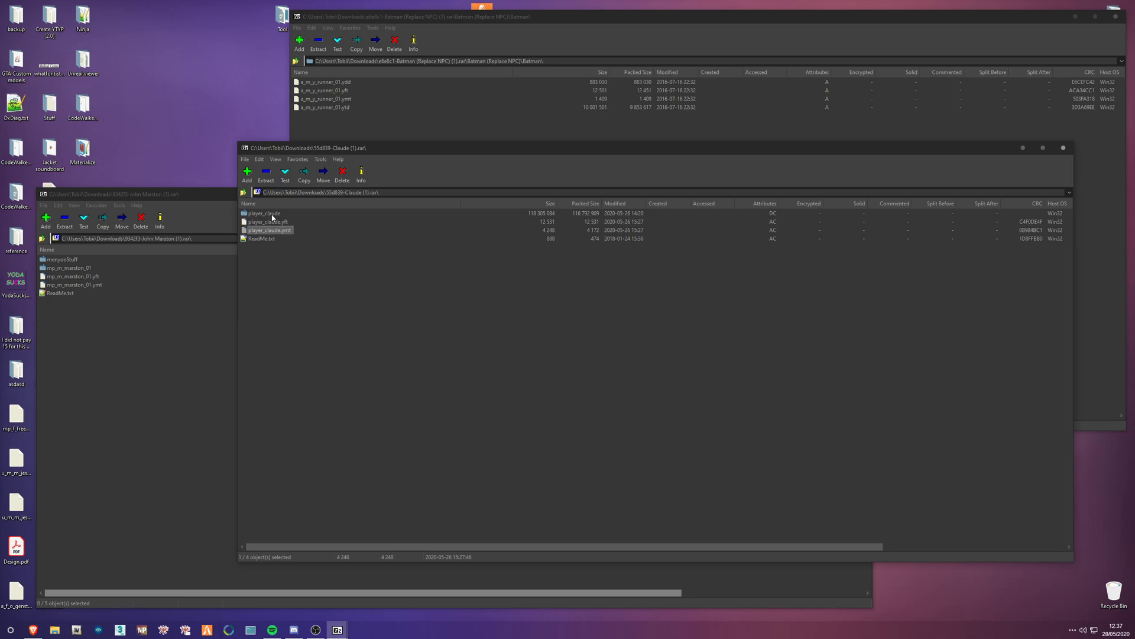
{"action": "double_click", "coordinate": [264, 214]}
{"action": "scroll", "coordinate": [324, 288], "scroll_direction": "down", "scroll_amount": 10}
{"action": "scroll", "coordinate": [324, 288], "scroll_direction": "up", "scroll_amount": 10}
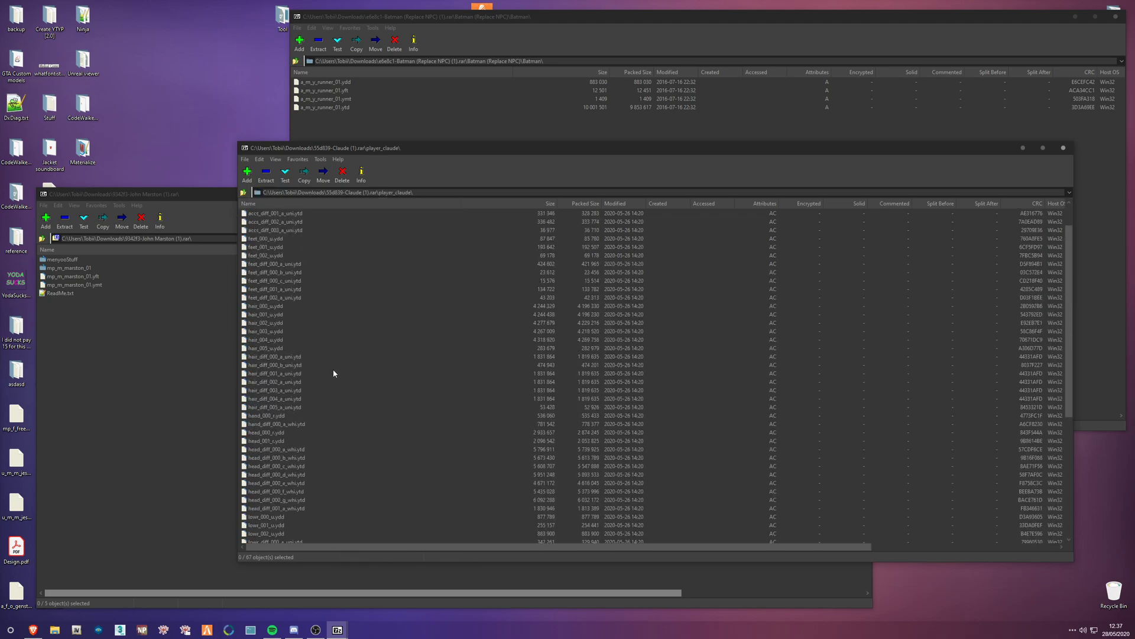
{"action": "scroll", "coordinate": [292, 296], "scroll_direction": "down", "scroll_amount": 10}
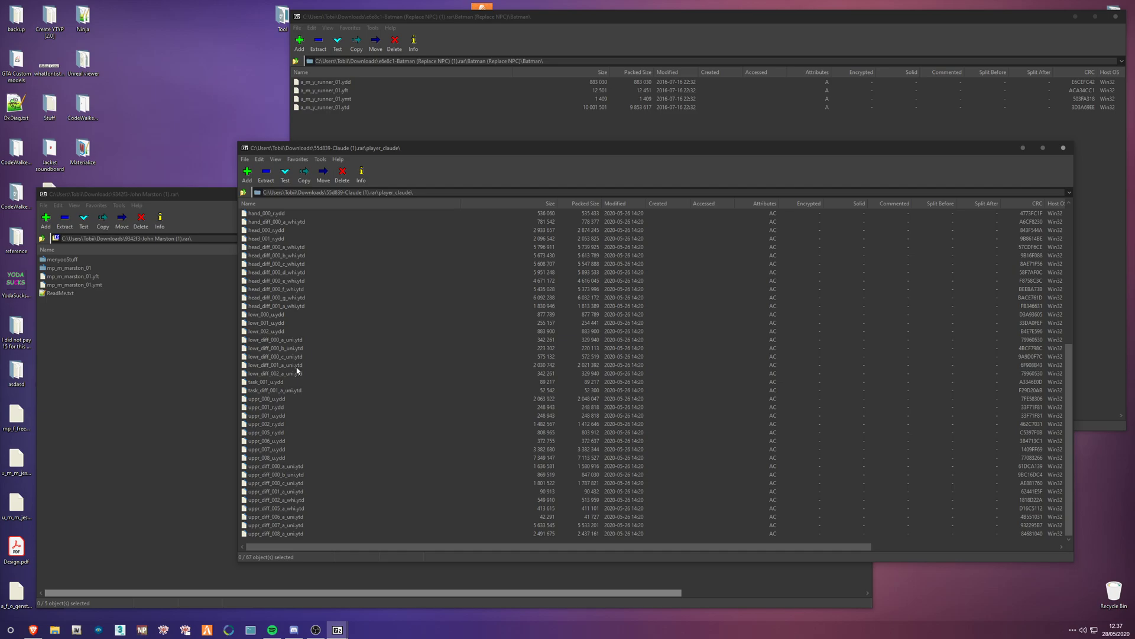
{"action": "scroll", "coordinate": [299, 355], "scroll_direction": "up", "scroll_amount": 10}
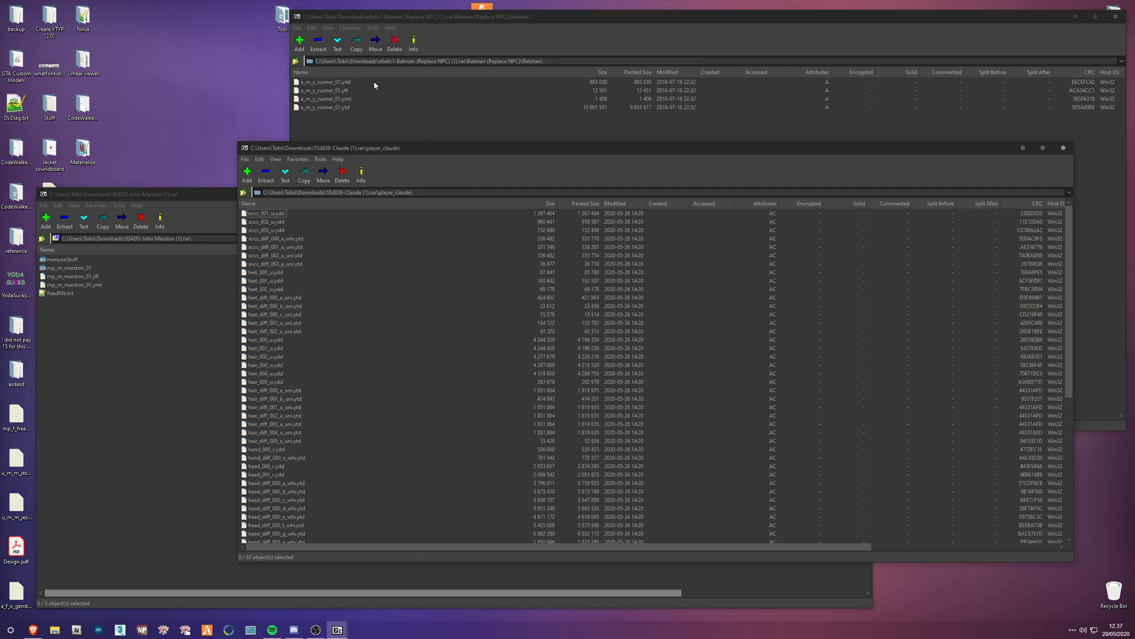
{"action": "scroll", "coordinate": [264, 260], "scroll_direction": "down", "scroll_amount": 10}
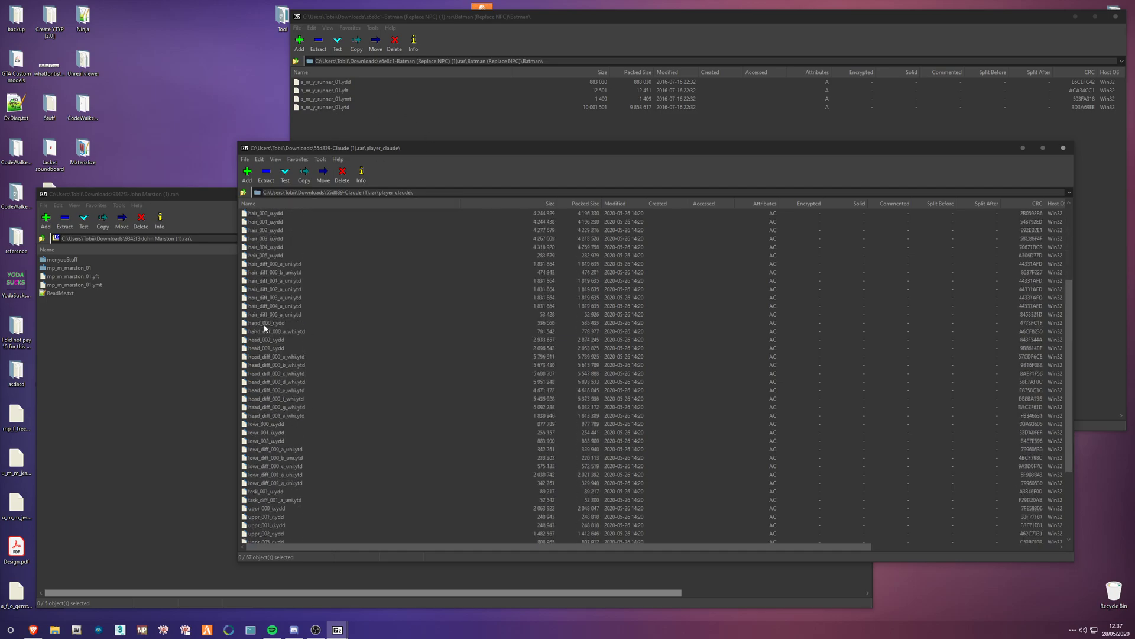
{"action": "scroll", "coordinate": [277, 355], "scroll_direction": "up", "scroll_amount": 10}
{"action": "left_click_drag", "start_coordinate": [278, 217], "coordinate": [282, 232]}
{"action": "left_click_drag", "start_coordinate": [286, 271], "coordinate": [302, 320]}
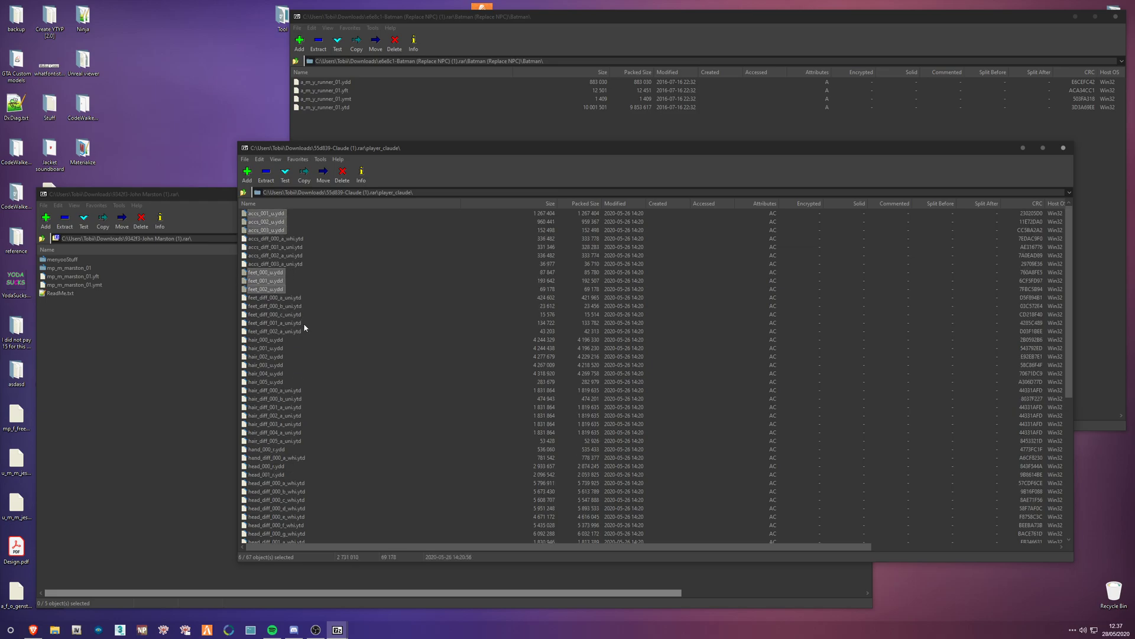
{"action": "left_click", "coordinate": [326, 84]}
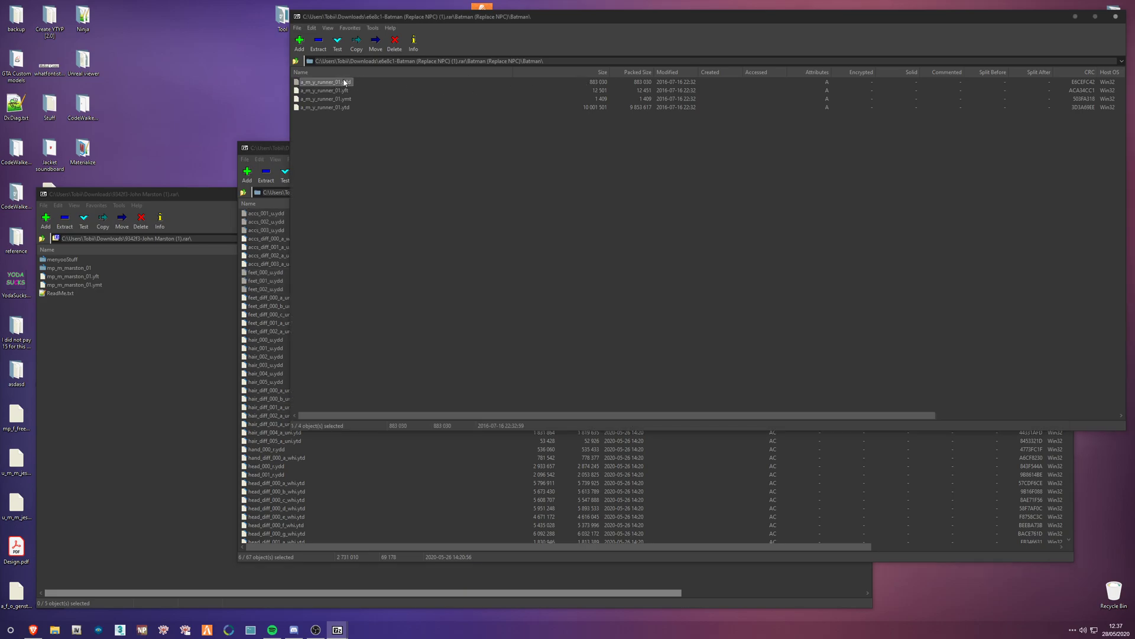
Open mp_m_marston_01 in the John Marston archive, switching between it and the Claude archive
{"action": "left_click", "coordinate": [276, 144]}
{"action": "left_click", "coordinate": [164, 190]}
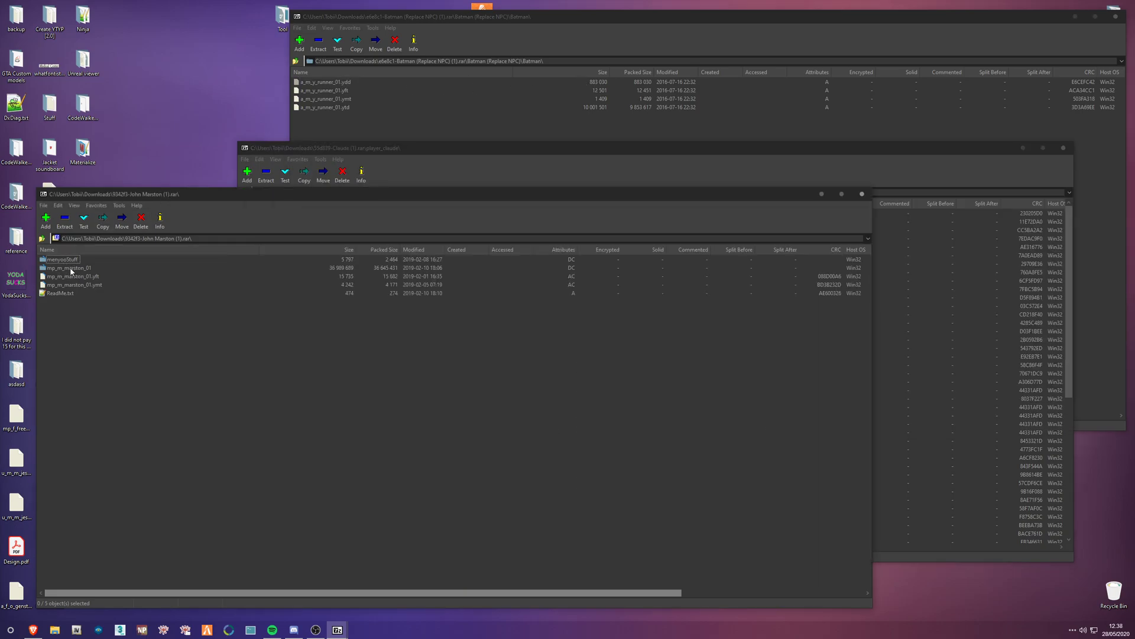
{"action": "double_click", "coordinate": [83, 268]}
{"action": "scroll", "coordinate": [109, 284], "scroll_direction": "down", "scroll_amount": 2}
{"action": "scroll", "coordinate": [92, 449], "scroll_direction": "up", "scroll_amount": 2}
{"action": "left_click", "coordinate": [357, 148]}
{"action": "left_click", "coordinate": [161, 193]}
{"action": "left_click", "coordinate": [297, 152]}
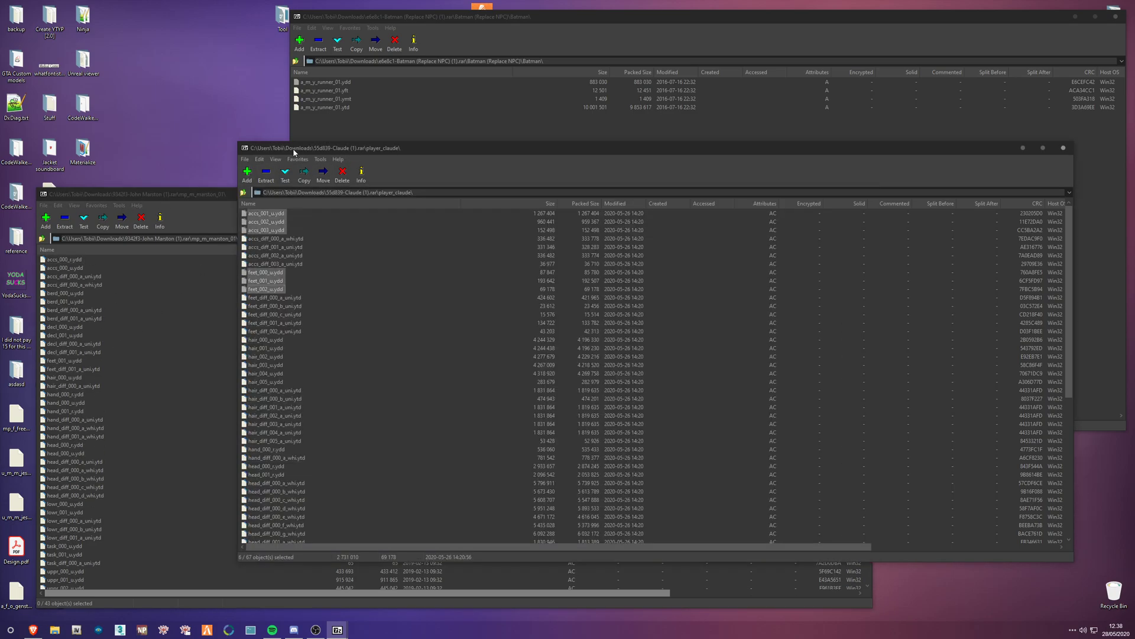
{"action": "left_click", "coordinate": [185, 192]}
{"action": "left_click", "coordinate": [285, 147]}
{"action": "left_click", "coordinate": [187, 195]}
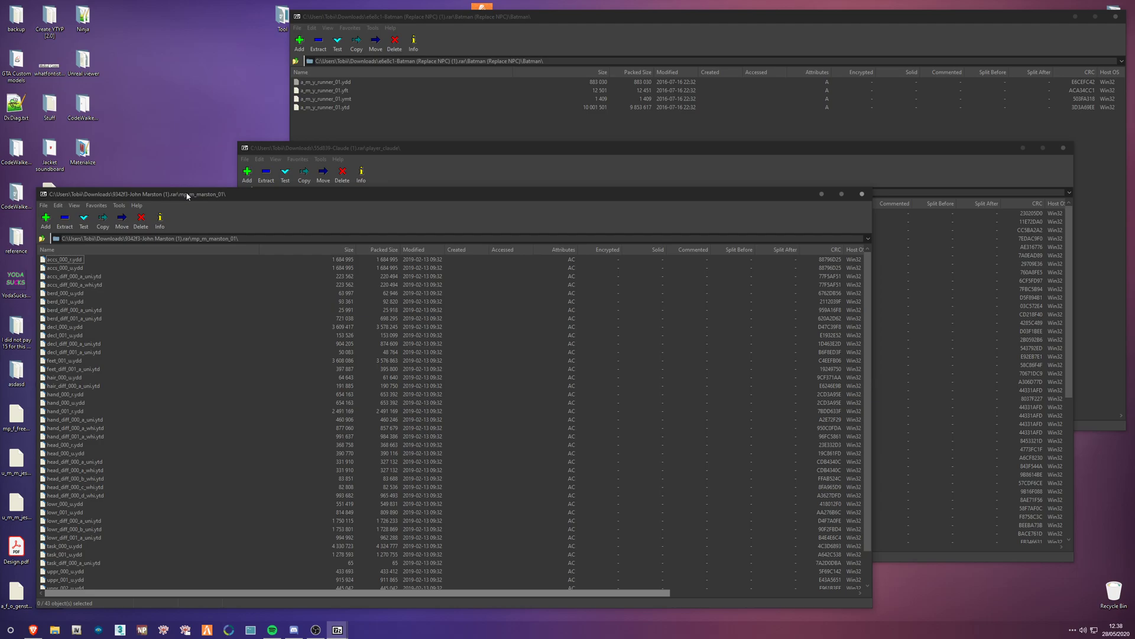
Navigate to Desktop > FXServer > cfx-server-data-master > resources > [tutorials] > PEDS
{"action": "left_click", "coordinate": [221, 114]}
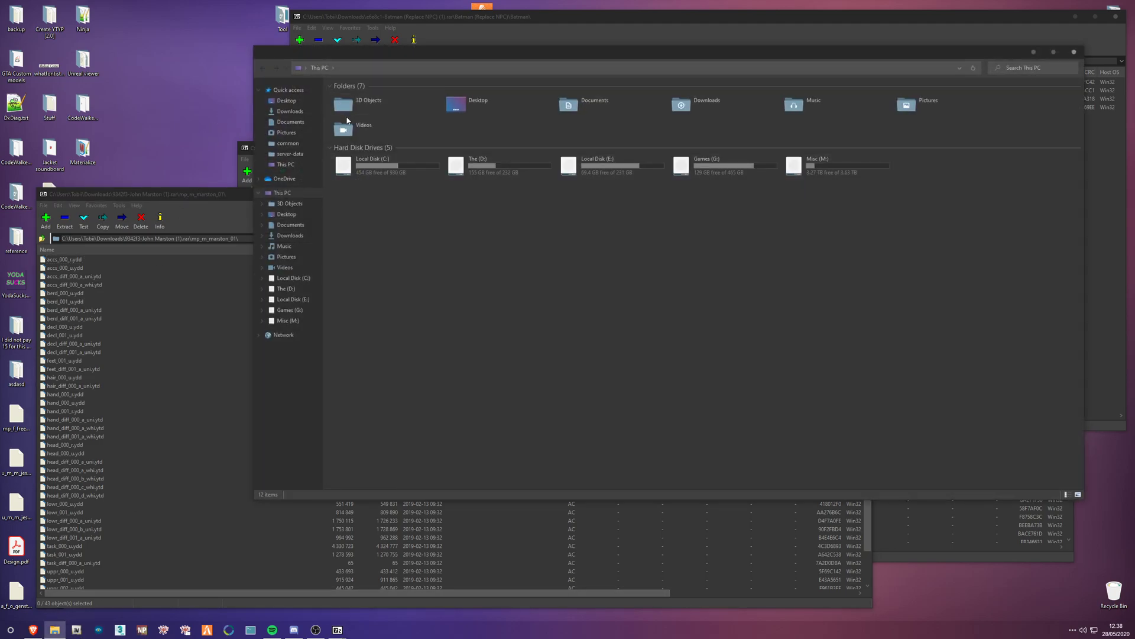
{"action": "left_click", "coordinate": [286, 101]}
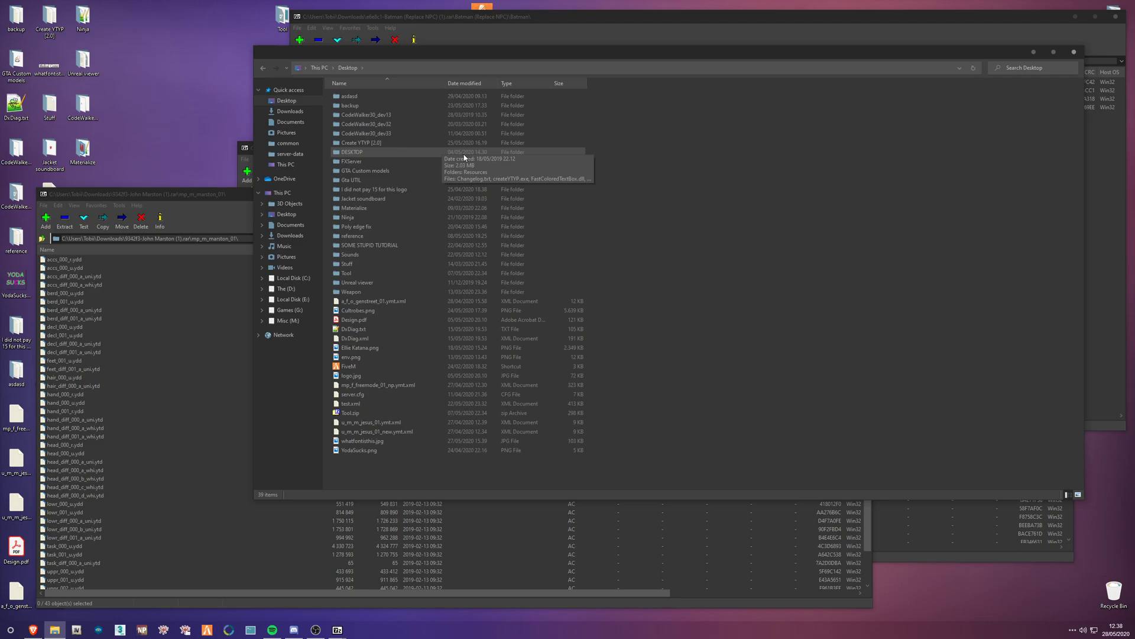
{"action": "double_click", "coordinate": [358, 161]}
{"action": "double_click", "coordinate": [402, 106]}
{"action": "double_click", "coordinate": [362, 106]}
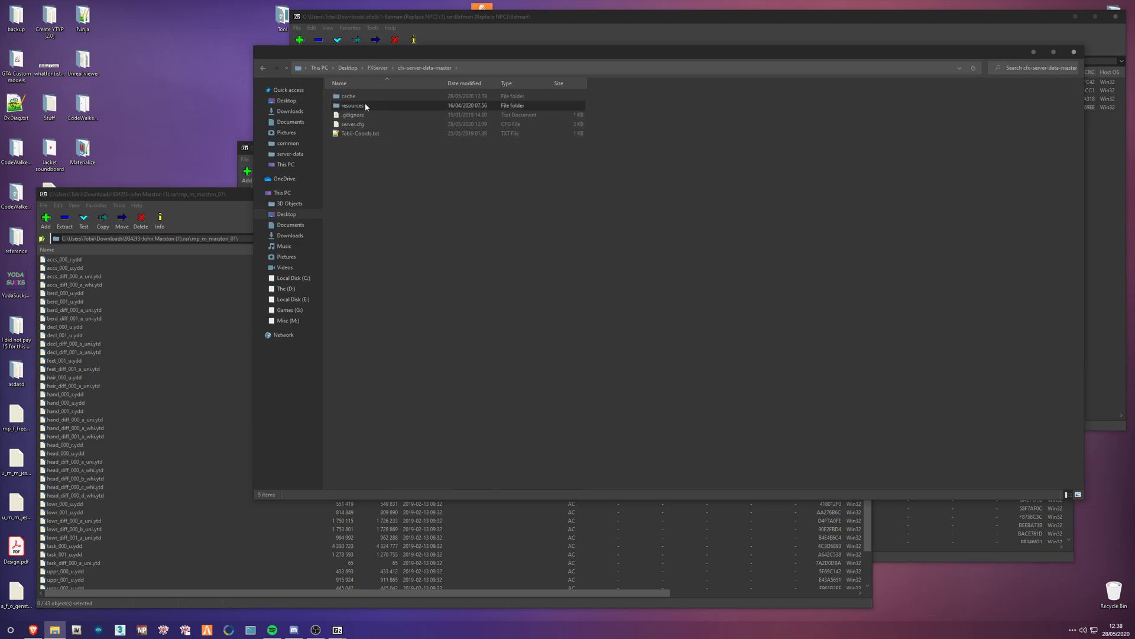
{"action": "double_click", "coordinate": [363, 145]}
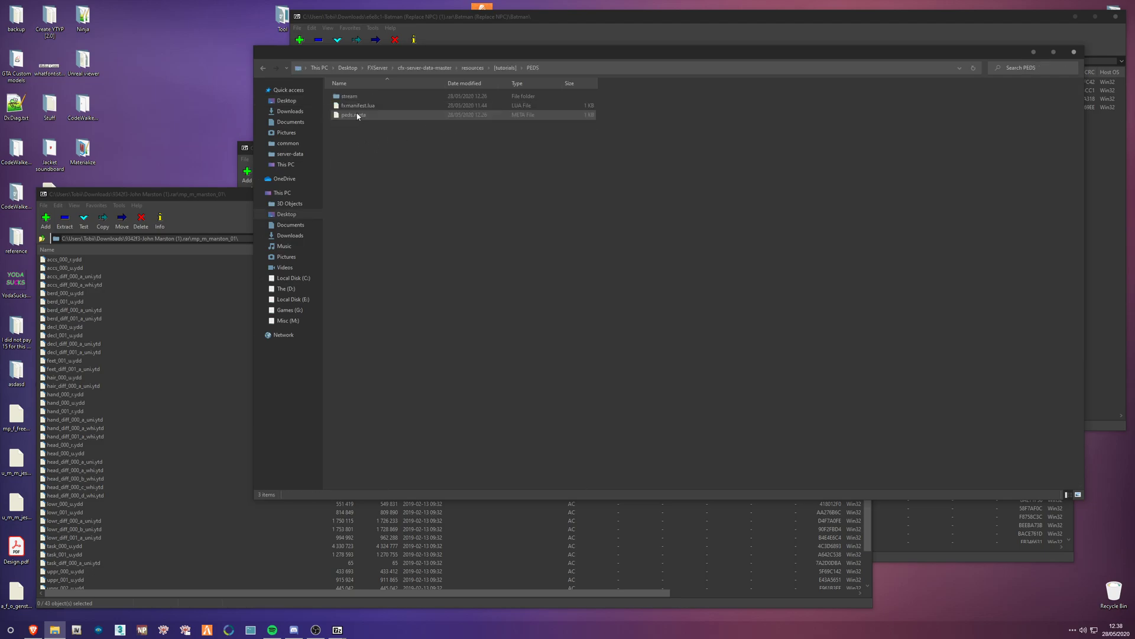
{"action": "double_click", "coordinate": [390, 116]}
Open the PEDS resource's fxmanifest.lua with Edit with Notepad++
{"action": "left_click", "coordinate": [354, 108]}
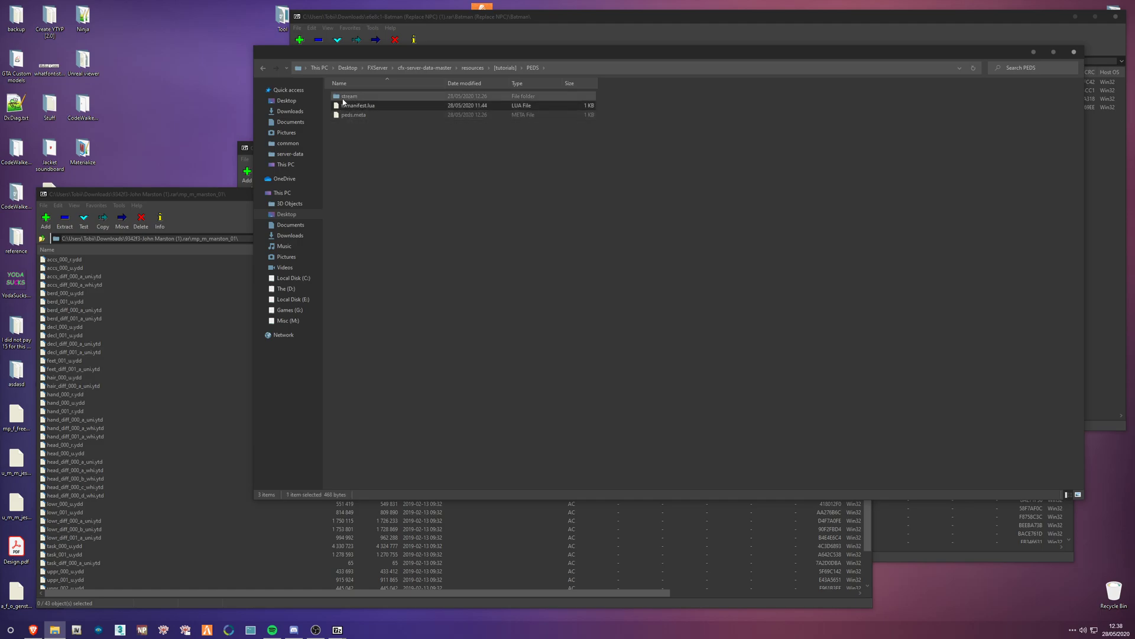
{"action": "left_click", "coordinate": [354, 117]}
{"action": "right_click", "coordinate": [359, 118]}
{"action": "left_click", "coordinate": [353, 107]}
{"action": "left_click", "coordinate": [354, 107]}
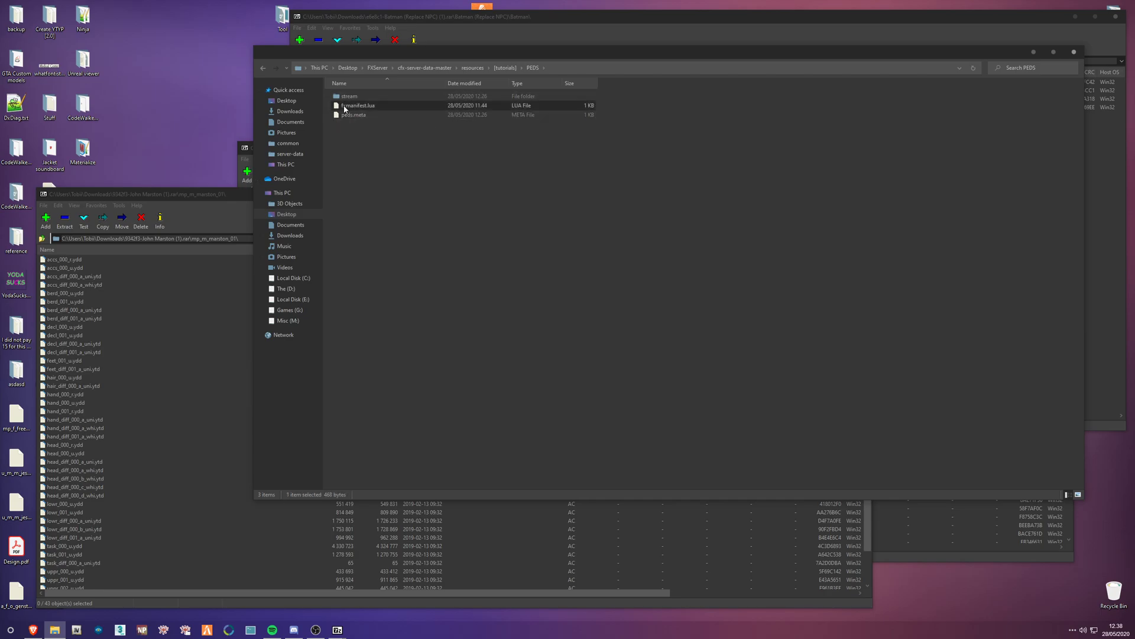
{"action": "right_click", "coordinate": [346, 107]}
{"action": "left_click", "coordinate": [398, 162]}
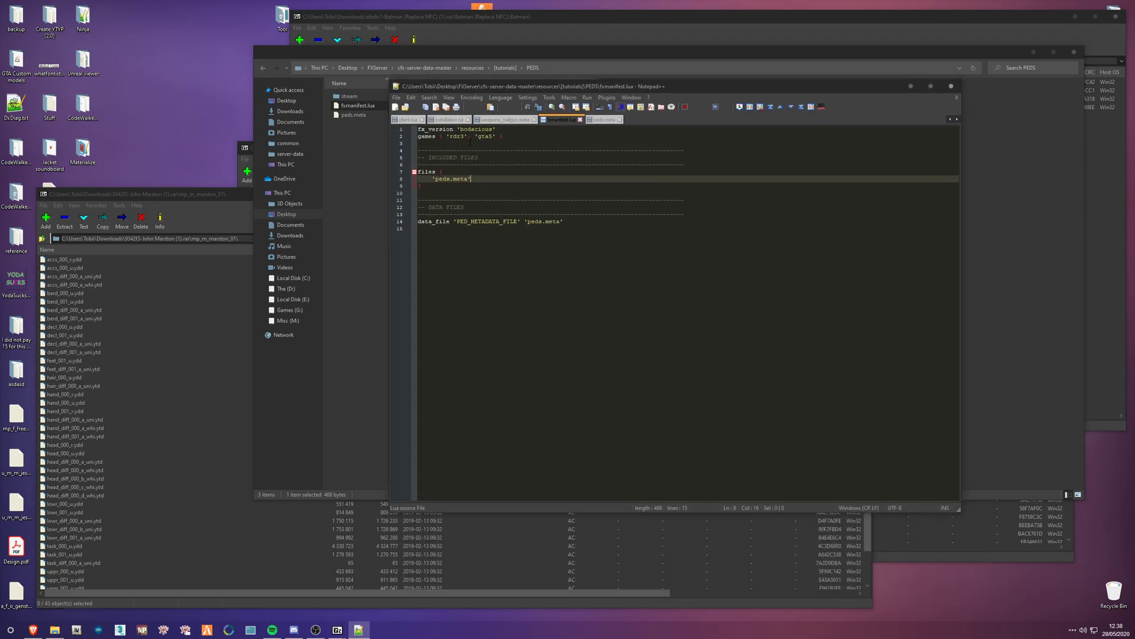
Highlight the games line and the peds.meta files entry in fxmanifest.lua
{"action": "left_click", "coordinate": [464, 136]}
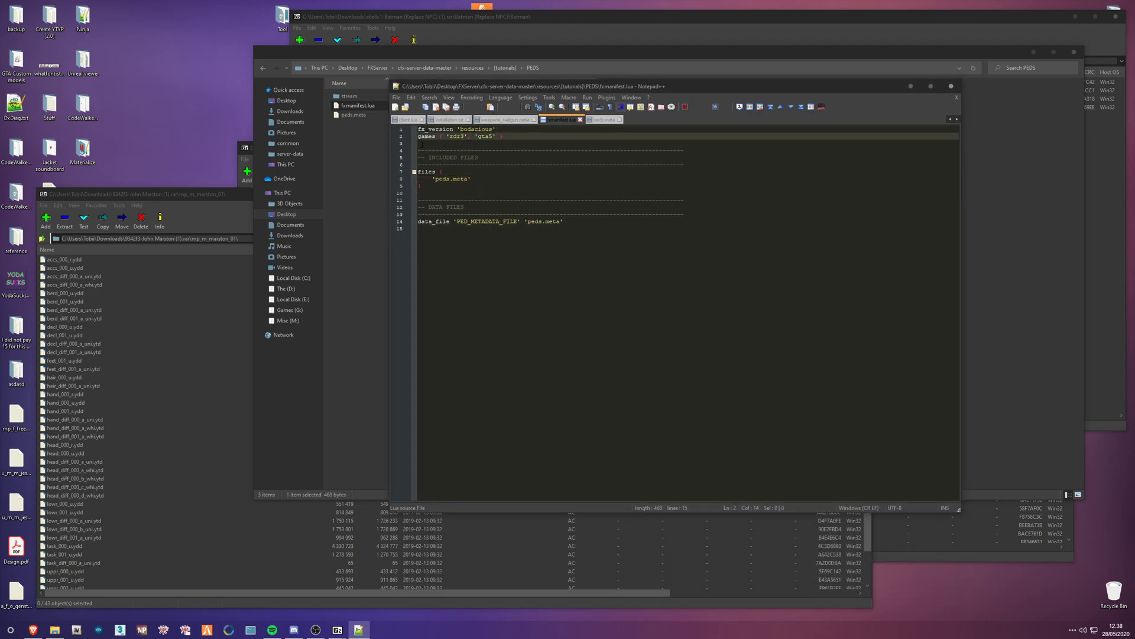
{"action": "left_click_drag", "start_coordinate": [420, 136], "coordinate": [502, 136]}
{"action": "left_click", "coordinate": [463, 157]}
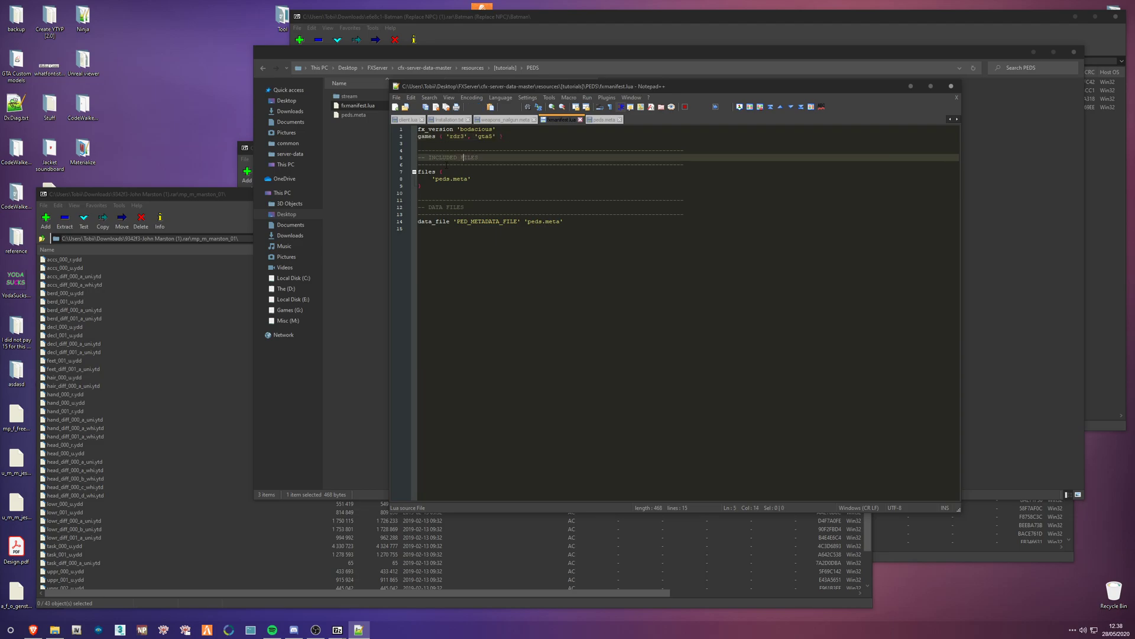
{"action": "left_click_drag", "start_coordinate": [475, 179], "coordinate": [425, 179]}
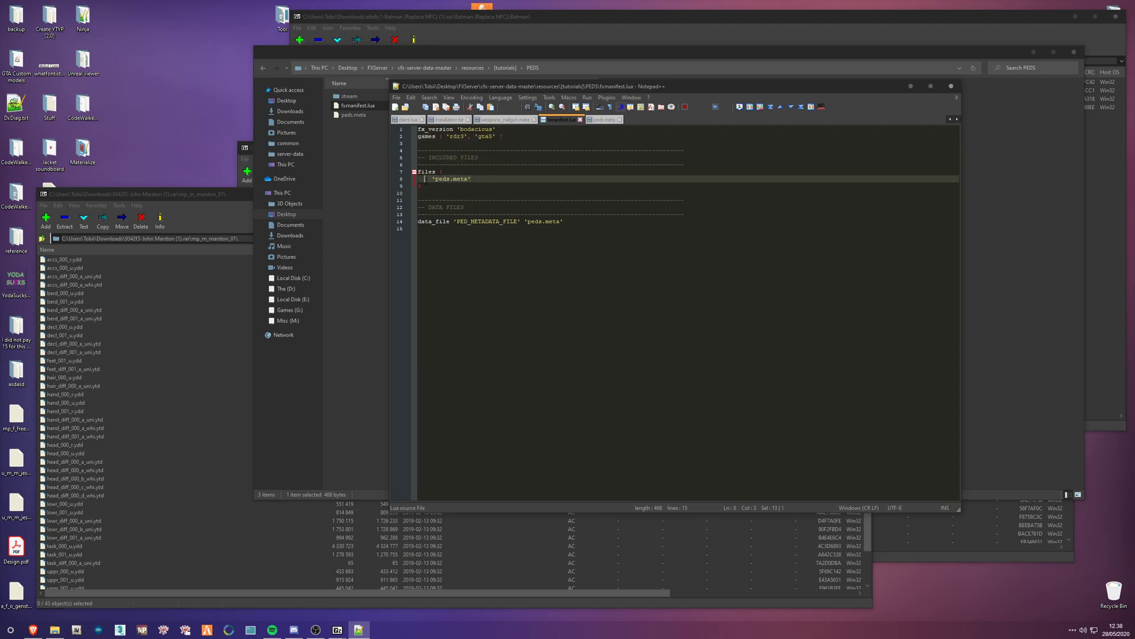
{"action": "left_click", "coordinate": [482, 179]}
{"action": "left_click_drag", "start_coordinate": [621, 229], "coordinate": [482, 139]}
{"action": "left_click", "coordinate": [492, 150]}
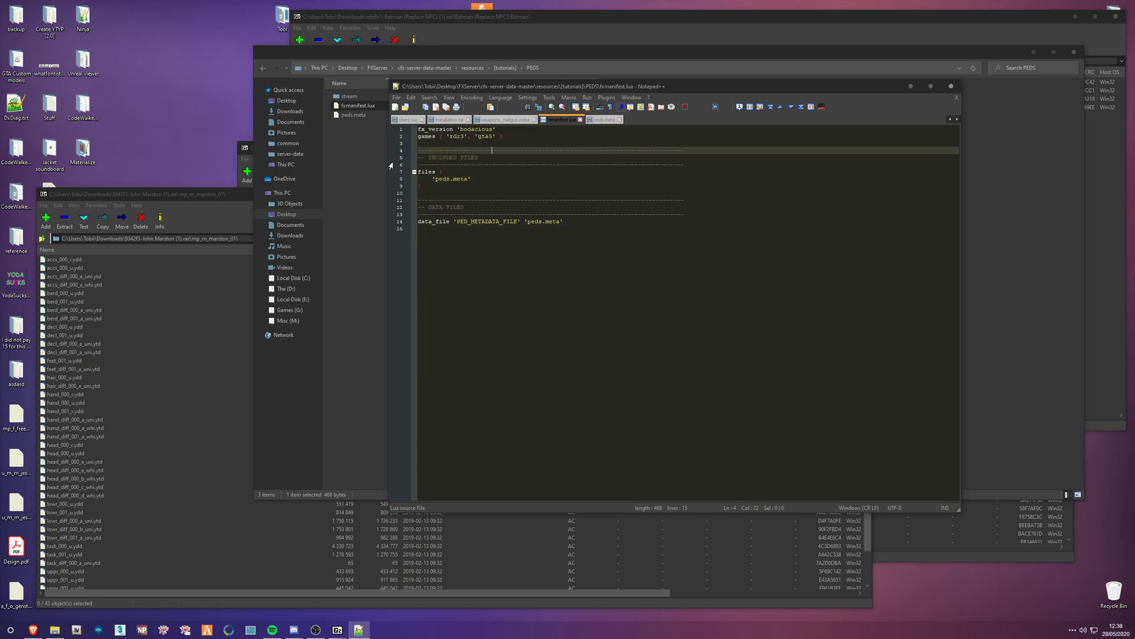
Open peds.meta in Notepad++ and select all of its text
{"action": "left_click", "coordinate": [349, 114]}
{"action": "right_click", "coordinate": [349, 114]}
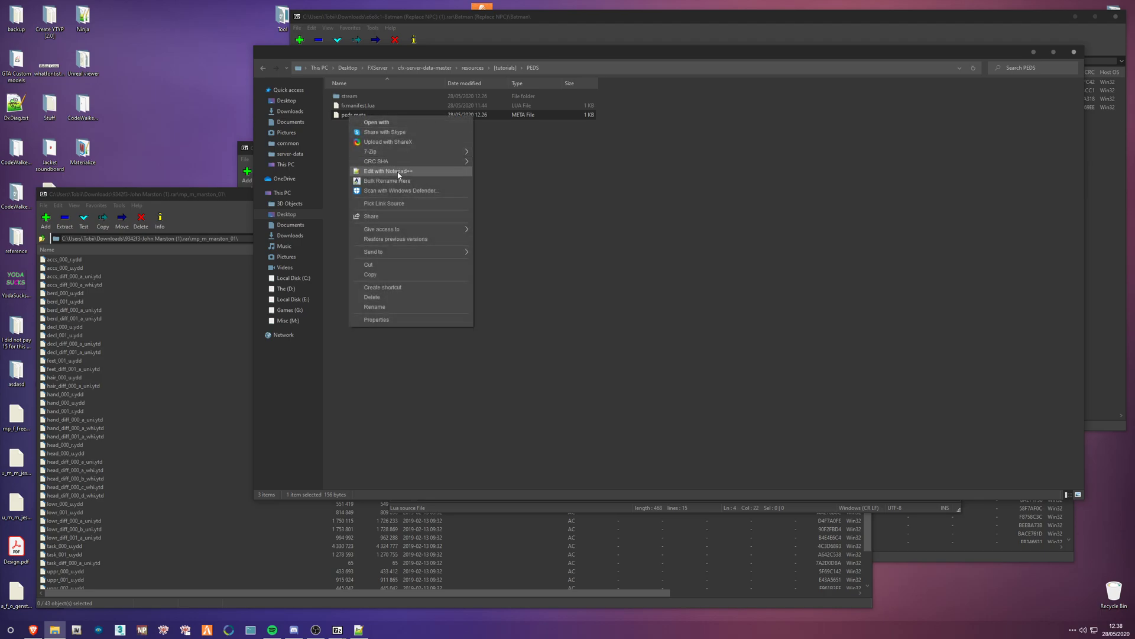
{"action": "left_click", "coordinate": [399, 173]}
{"action": "key", "text": "ctrl+a"}
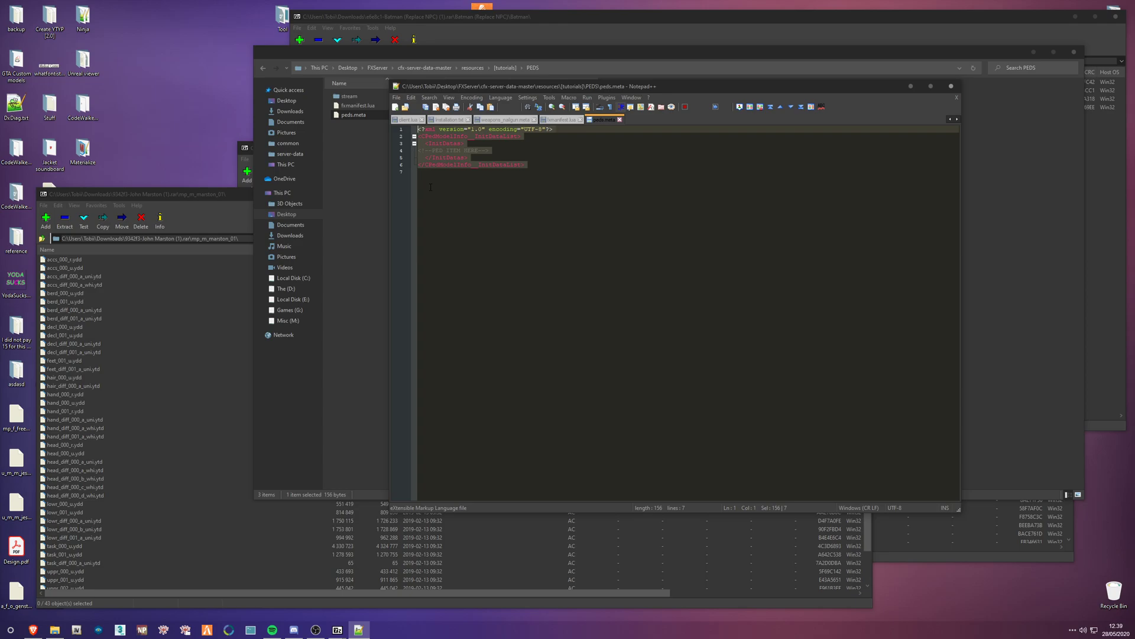
{"action": "left_click", "coordinate": [523, 165]}
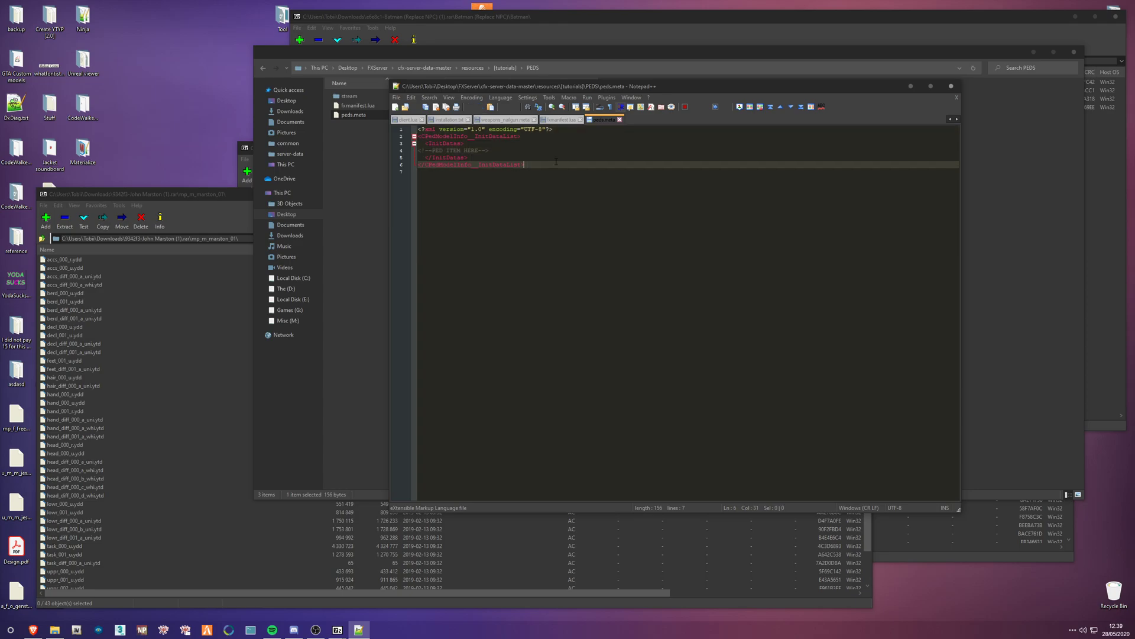
{"action": "left_click", "coordinate": [359, 288]}
{"action": "double_click", "coordinate": [349, 96]}
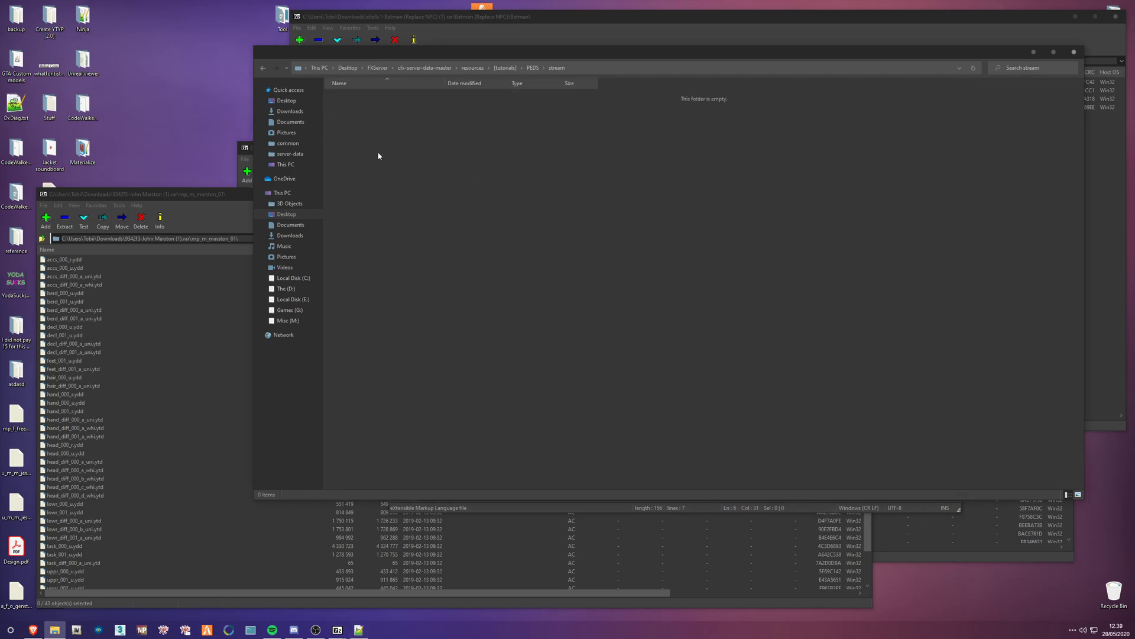
Create a new folder named Batman inside stream and open it
{"action": "right_click", "coordinate": [397, 164]}
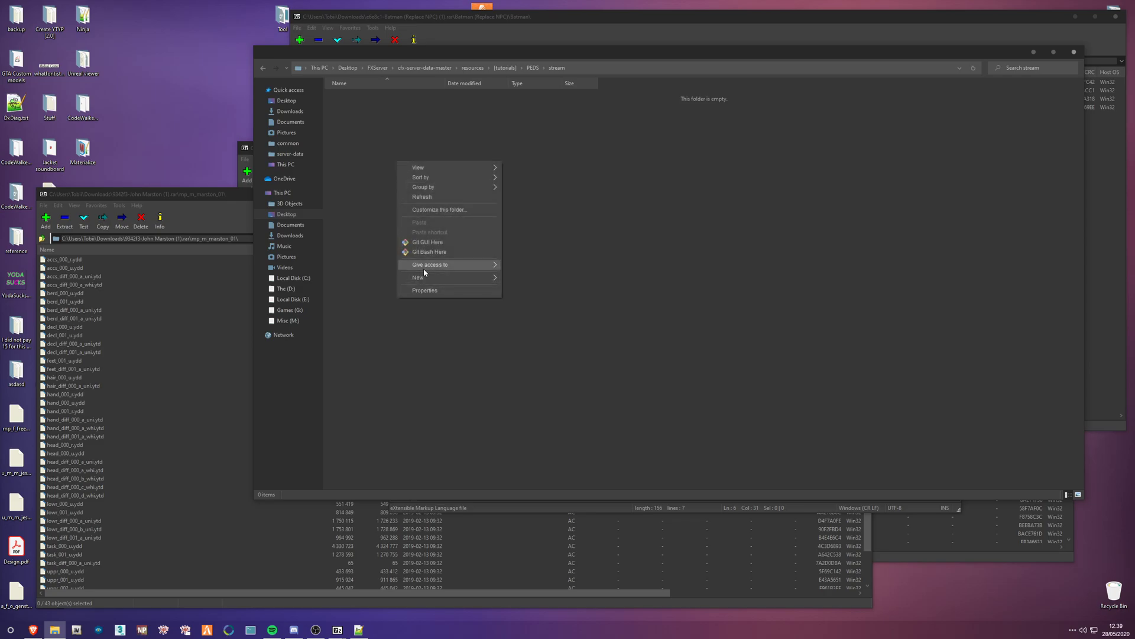
{"action": "mouse_move", "coordinate": [449, 277]}
{"action": "left_click", "coordinate": [579, 275]}
{"action": "type", "text": "Bat"}
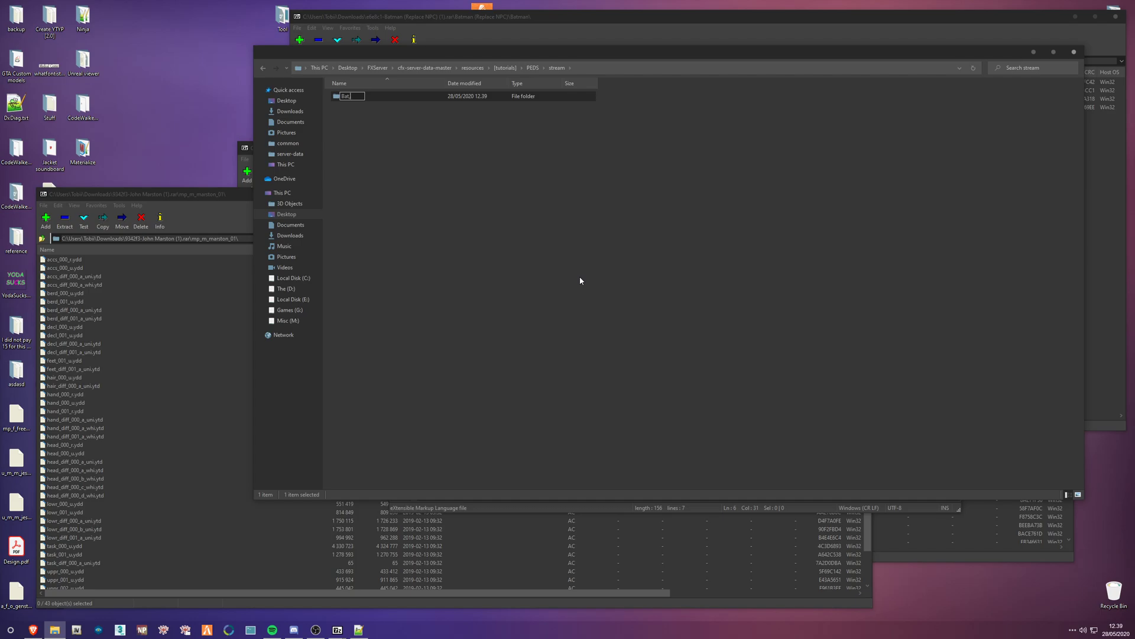
{"action": "type", "text": "man"}
{"action": "key", "text": "Return"}
{"action": "double_click", "coordinate": [367, 95]}
Copy the four a_m_y_runner_01 model files from the Batman archive into the Batman folder
{"action": "key", "text": "alt+Tab"}
{"action": "left_click", "coordinate": [679, 165]}
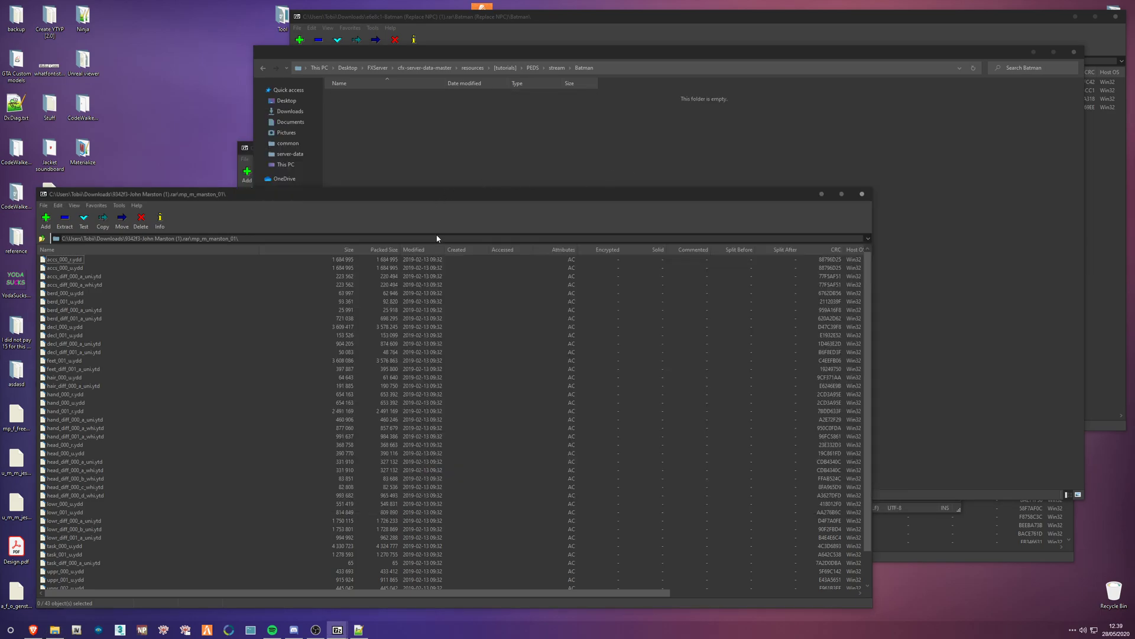
{"action": "key", "text": "alt+Tab"}
{"action": "left_click", "coordinate": [532, 319]}
{"action": "left_click_drag", "start_coordinate": [431, 154], "coordinate": [324, 89]}
{"action": "key", "text": "alt+Tab"}
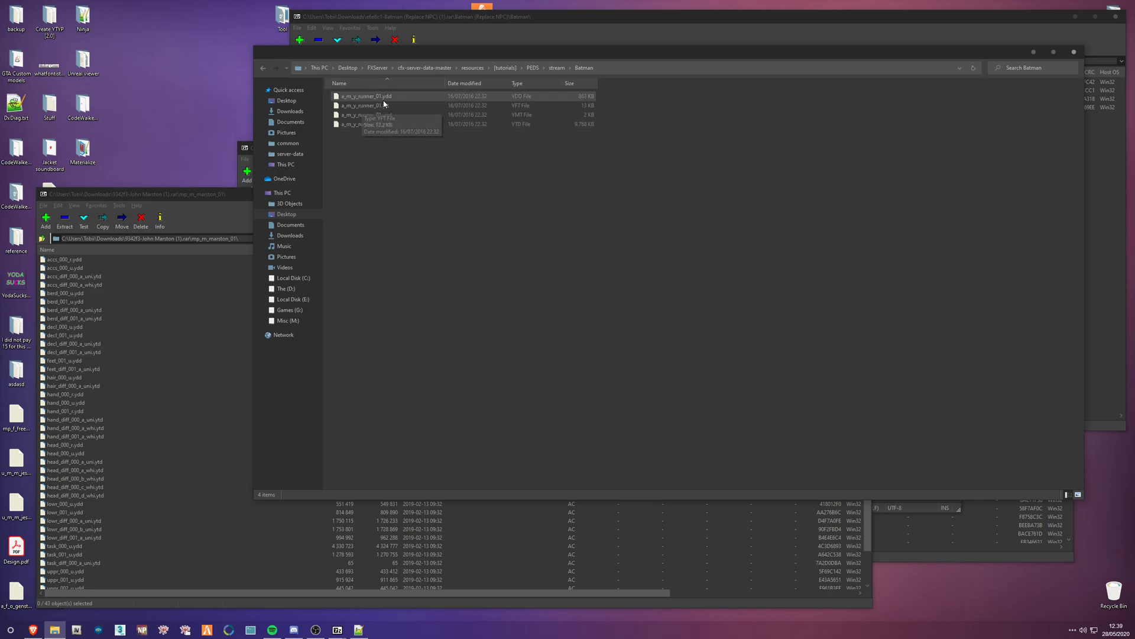
{"action": "left_click", "coordinate": [357, 96]}
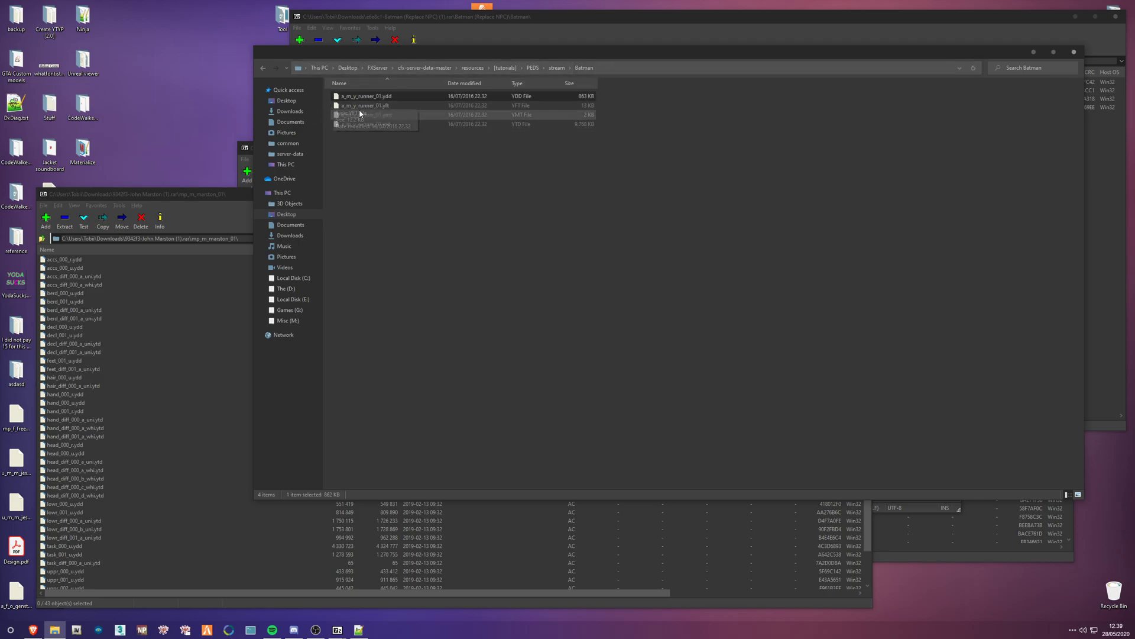
{"action": "left_click", "coordinate": [375, 95]}
{"action": "key", "text": "ctrl+c"}
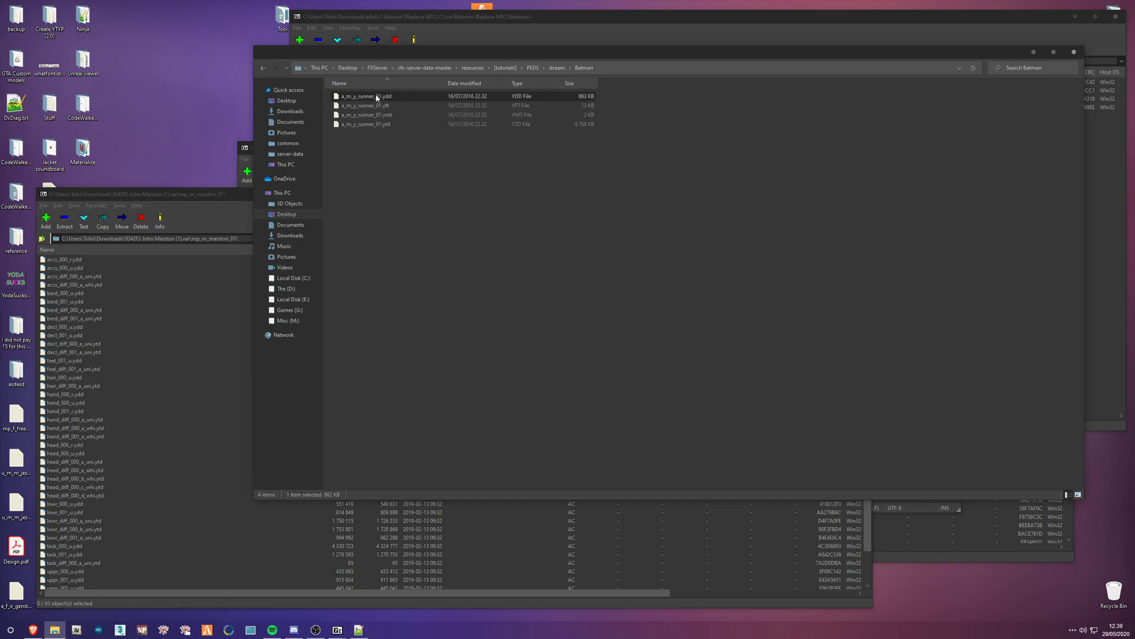
{"action": "left_click", "coordinate": [474, 325]}
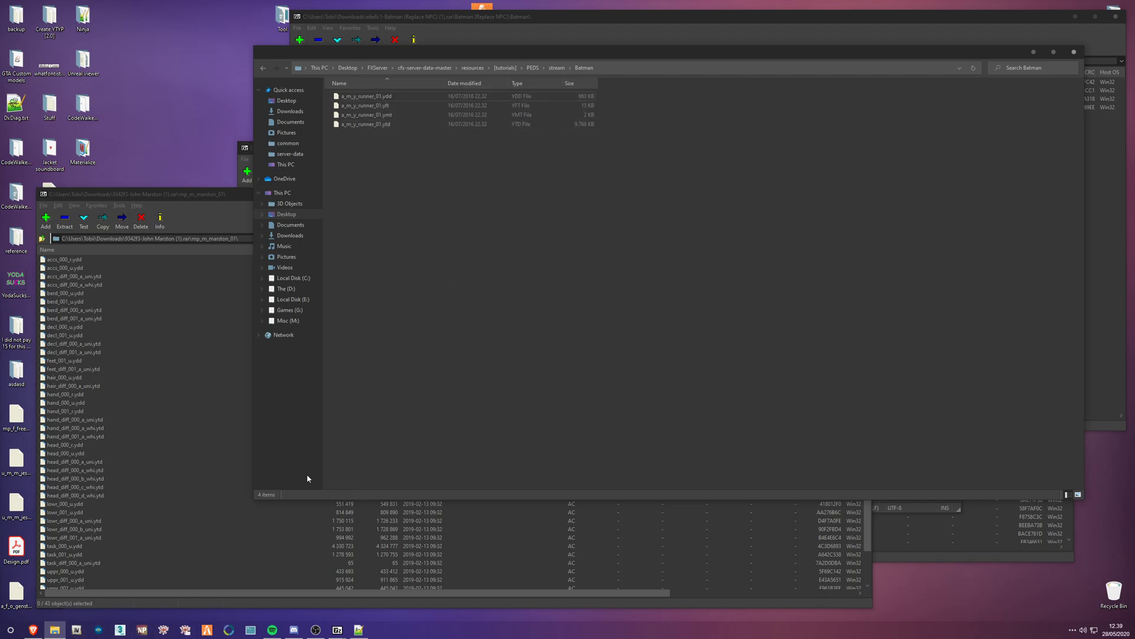
Search CodeWalker's RPF Explorer for a_m_y_runner_01, then for peds.ymt
{"action": "left_click", "coordinate": [185, 631]}
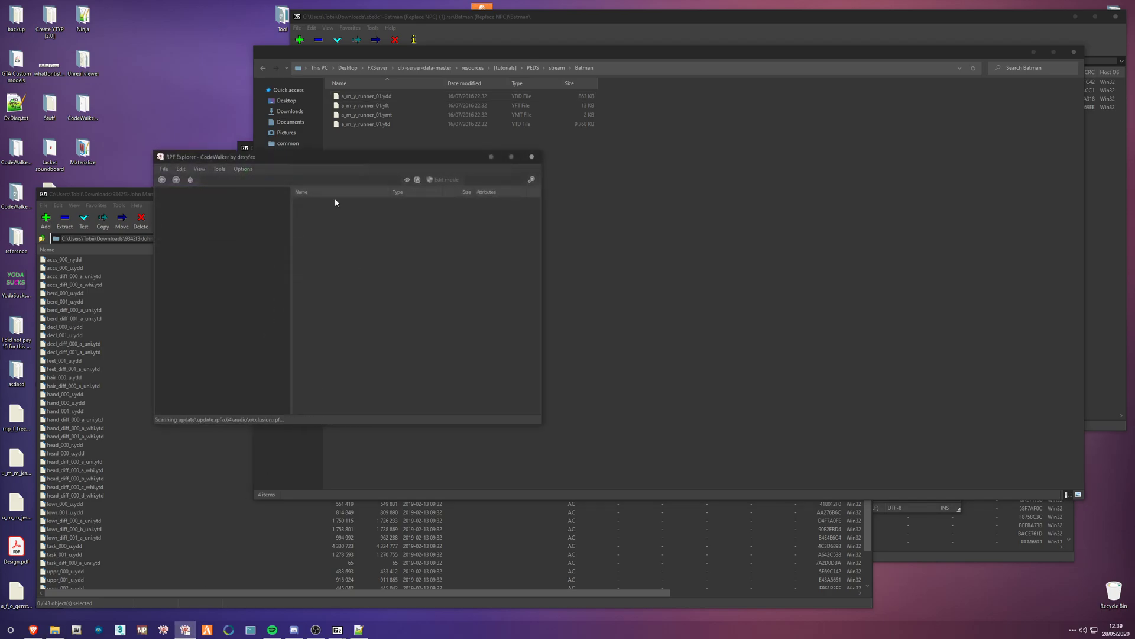
{"action": "left_click_drag", "start_coordinate": [267, 157], "coordinate": [663, 97]}
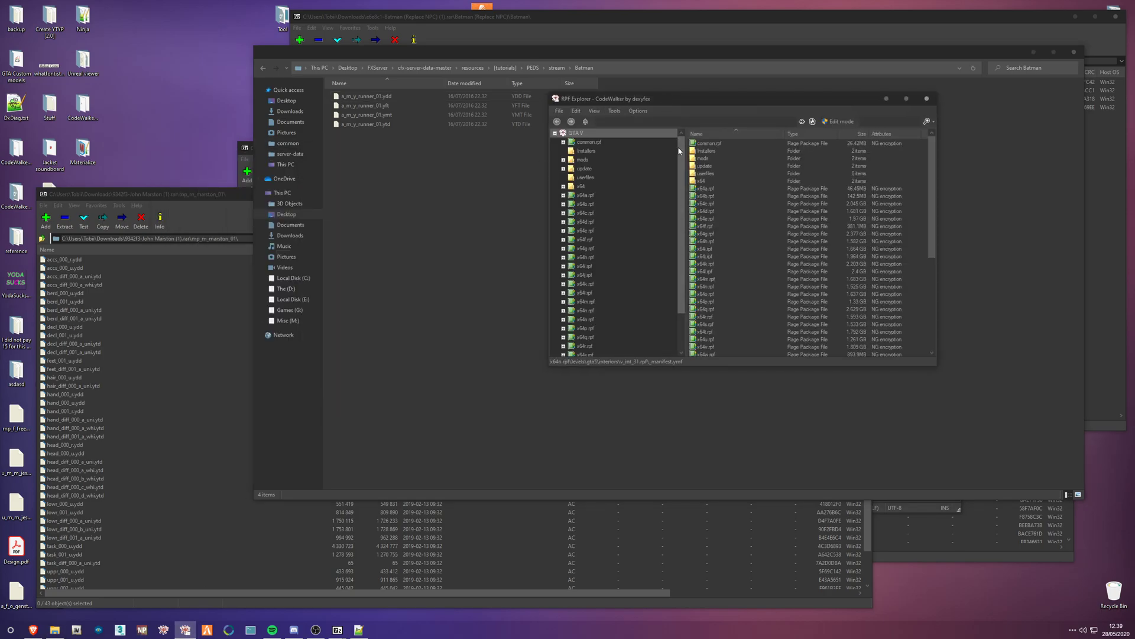
{"action": "left_click", "coordinate": [882, 122]}
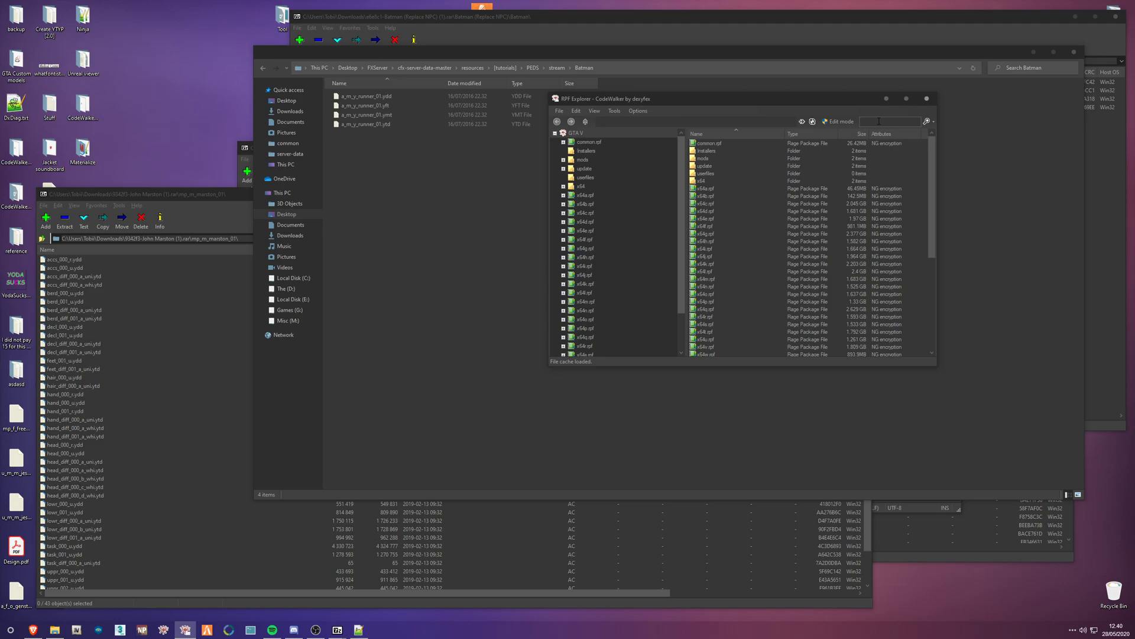
{"action": "key", "text": "ctrl+v"}
{"action": "key", "text": "Return"}
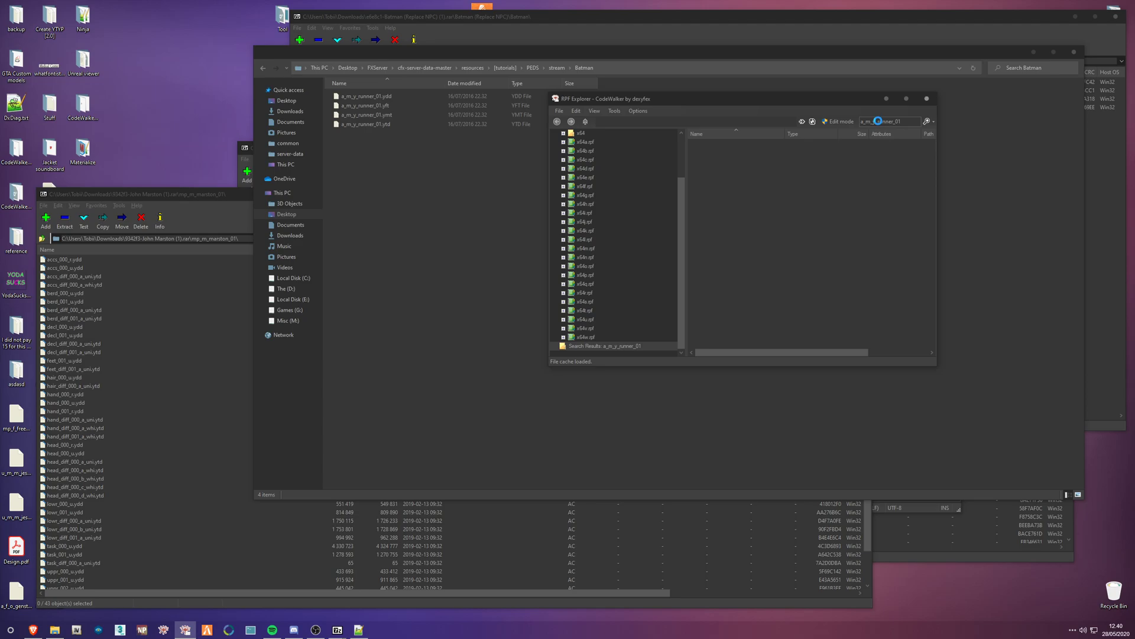
{"action": "key", "text": "BackSpace"}
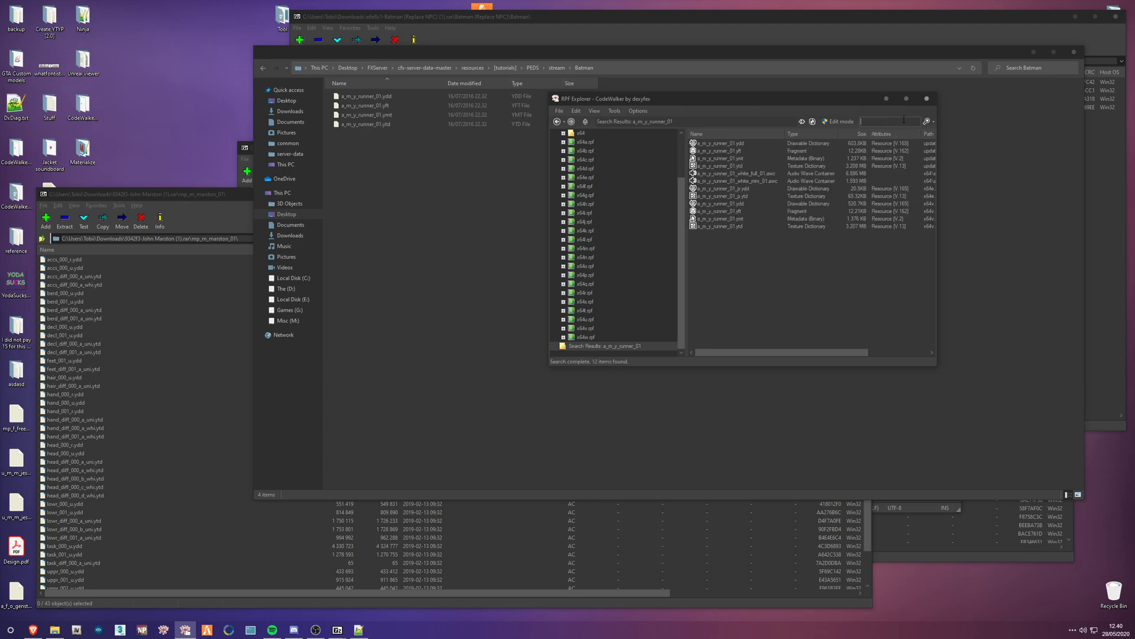
{"action": "type", "text": "peds.ymt"}
{"action": "key", "text": "Return"}
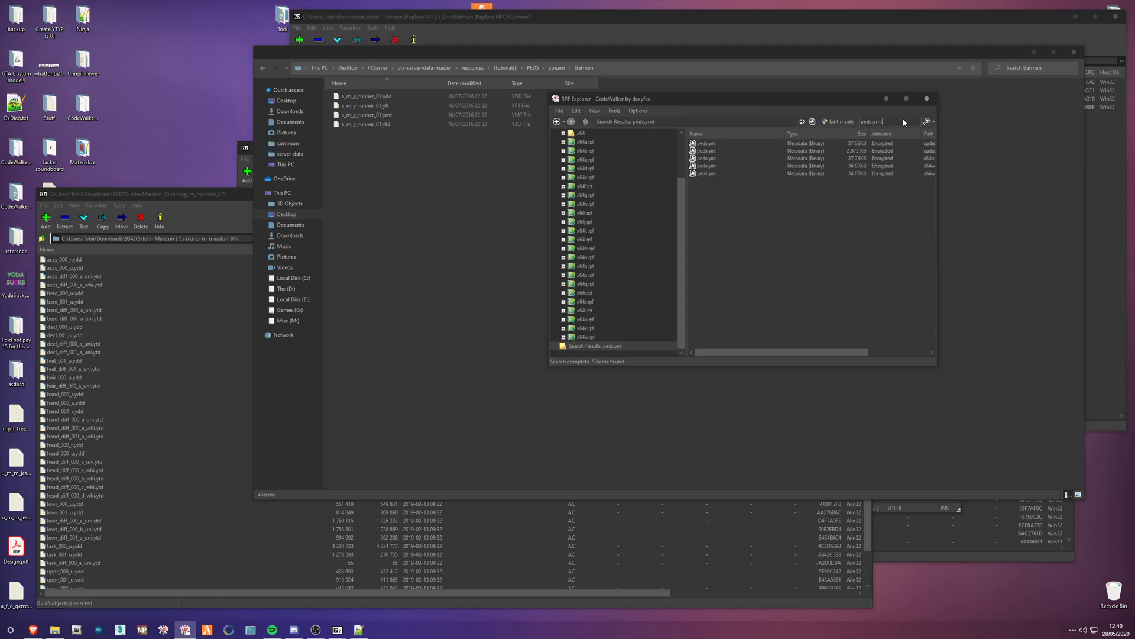
Open the first peds.ymt result in the Meta Editor and reposition its window
{"action": "double_click", "coordinate": [712, 145]}
{"action": "left_click_drag", "start_coordinate": [244, 16], "coordinate": [436, 117]}
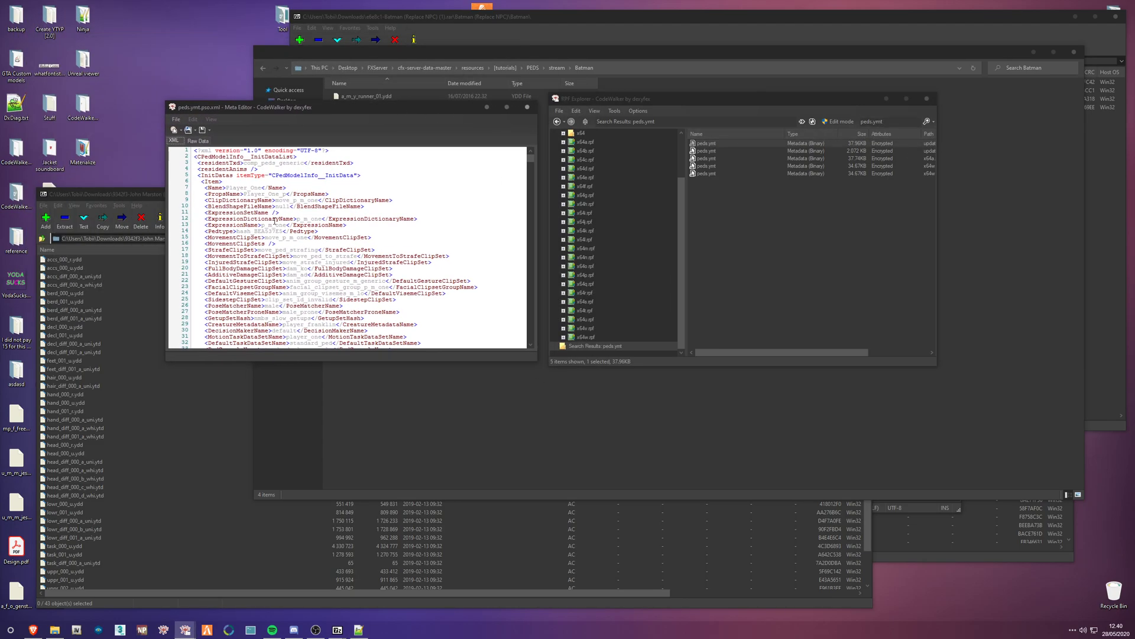
{"action": "left_click", "coordinate": [326, 242]}
{"action": "left_click_drag", "start_coordinate": [733, 201], "coordinate": [705, 153]}
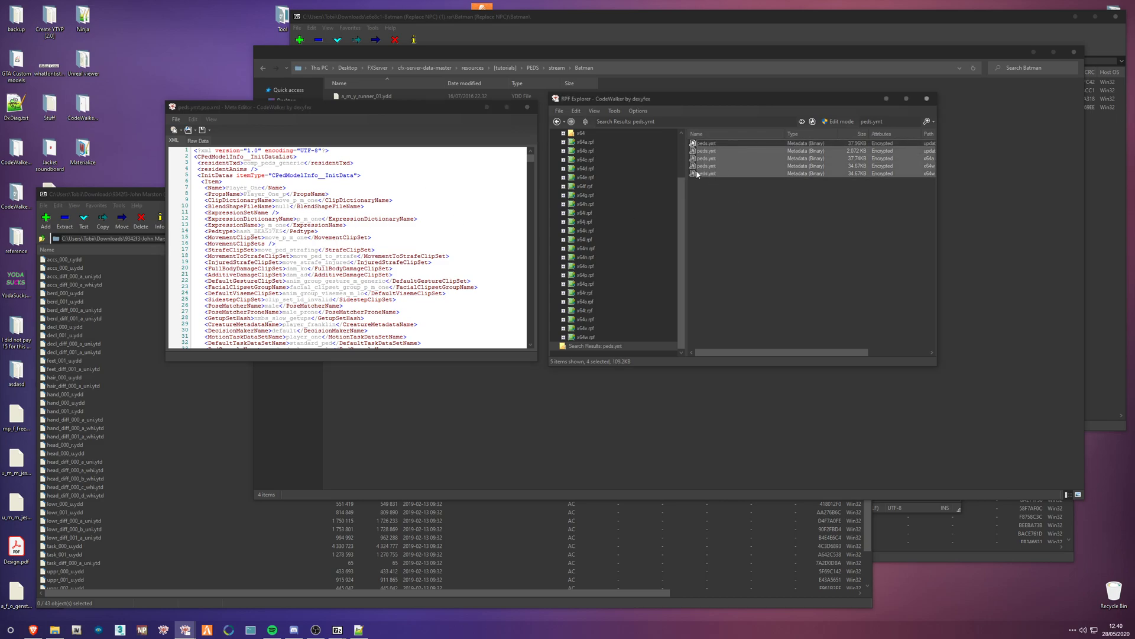
Search the archives for peds.meta, then change the search back to peds.ymt
{"action": "left_click", "coordinate": [896, 121]}
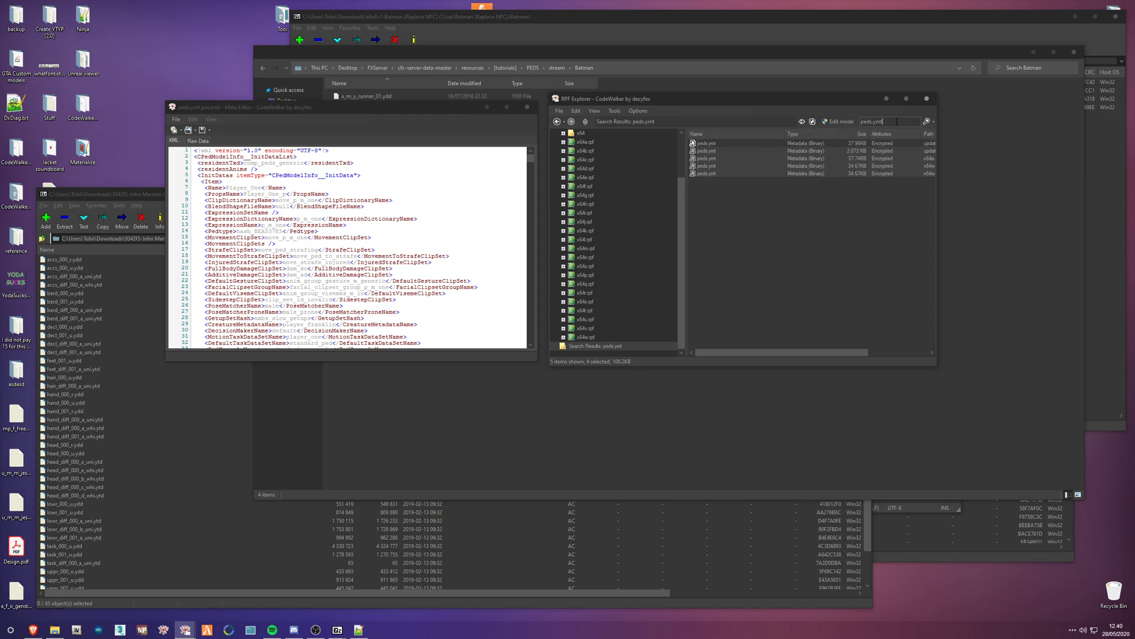
{"action": "key", "text": "BackSpace"}
{"action": "key", "text": "BackSpace"}
{"action": "type", "text": "mrya"}
{"action": "type", "text": "a"}
{"action": "key", "text": "Return"}
{"action": "left_click_drag", "start_coordinate": [798, 300], "coordinate": [705, 145]}
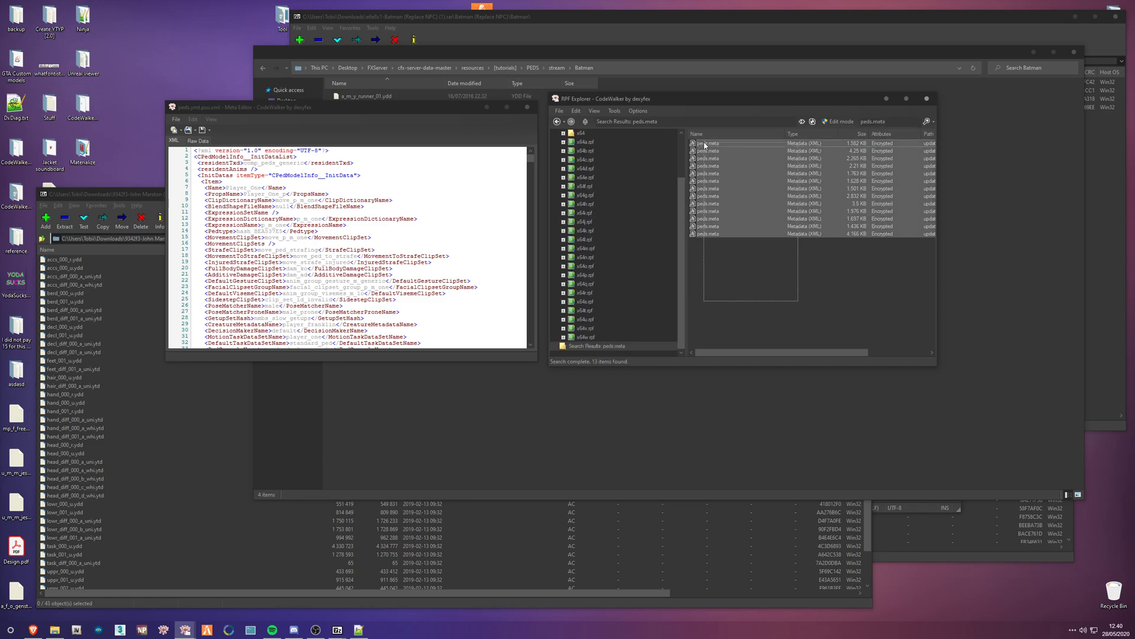
{"action": "left_click", "coordinate": [764, 248]}
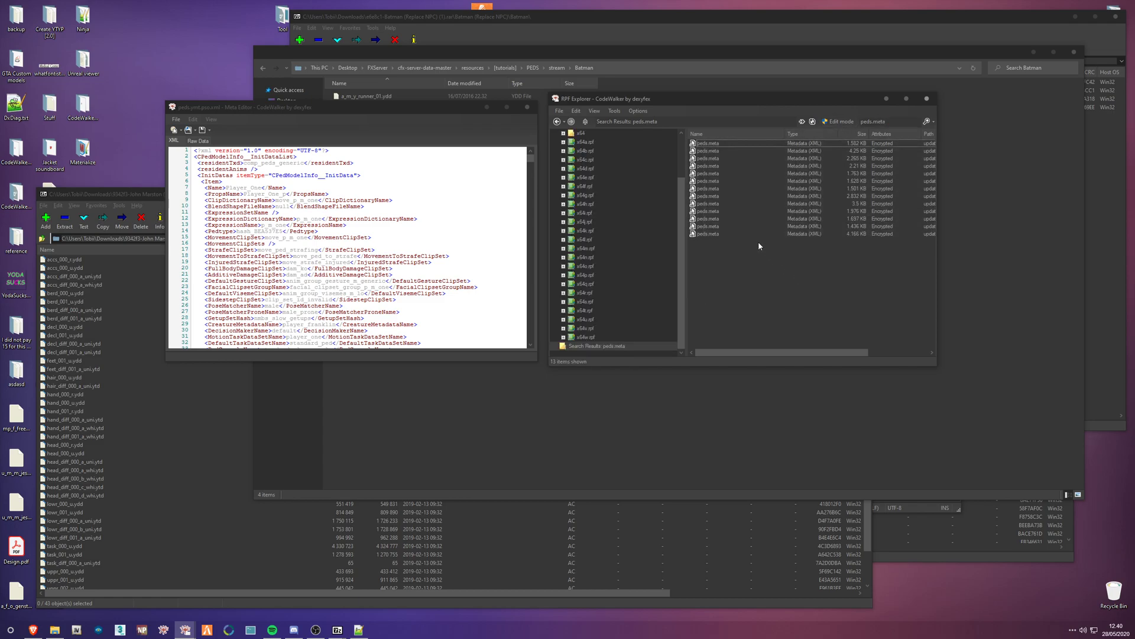
{"action": "double_click", "coordinate": [874, 121]}
{"action": "type", "text": "ymt"}
{"action": "key", "text": "Return"}
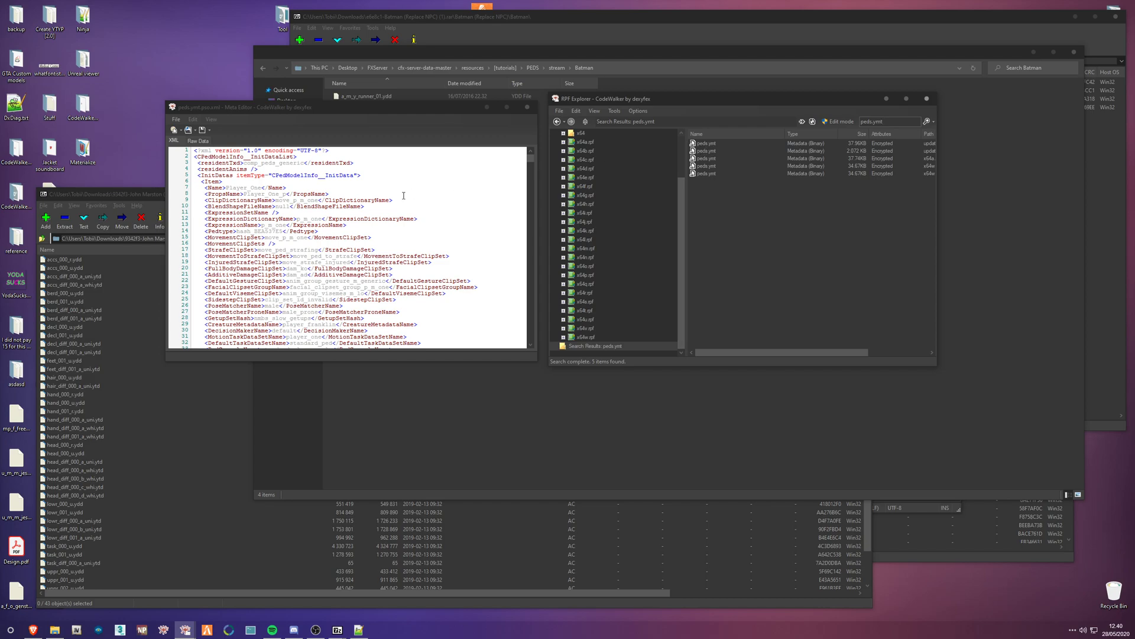
Stretch the peds.ymt Meta Editor window to full screen height
{"action": "left_click_drag", "start_coordinate": [355, 107], "coordinate": [531, 144]}
{"action": "key", "text": "super+shift+Up"}
{"action": "left_click", "coordinate": [612, 129]}
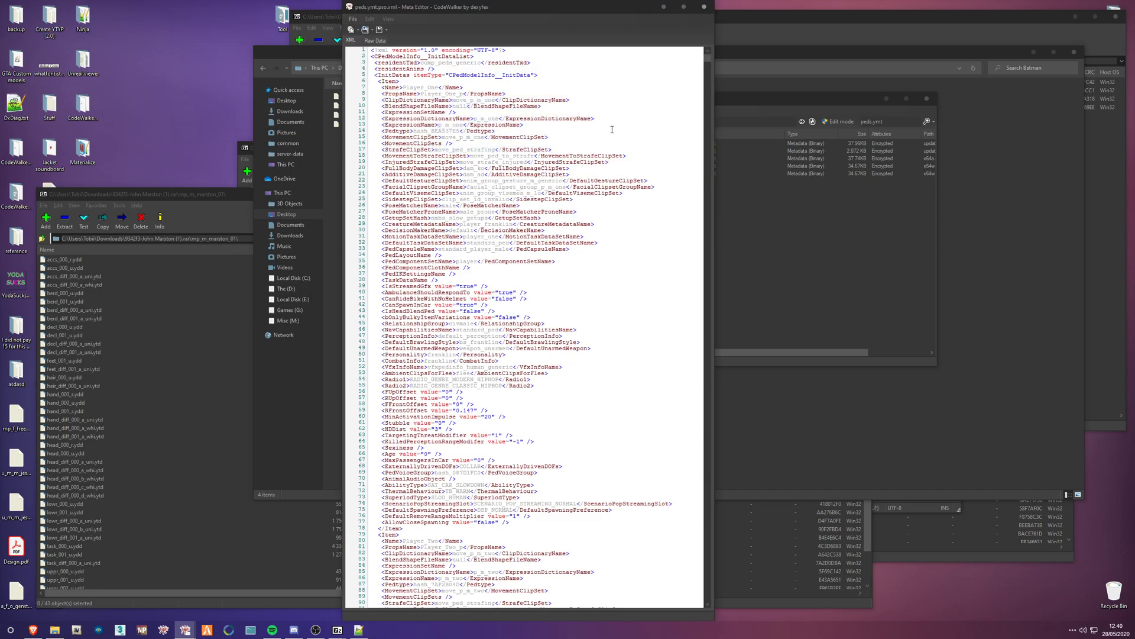
Search peds.ymt for a_m_y_runner_01 and jump to the A_M_Y_Runner_01 ped entry
{"action": "key", "text": "ctrl+f"}
{"action": "key", "text": "ctrl+v"}
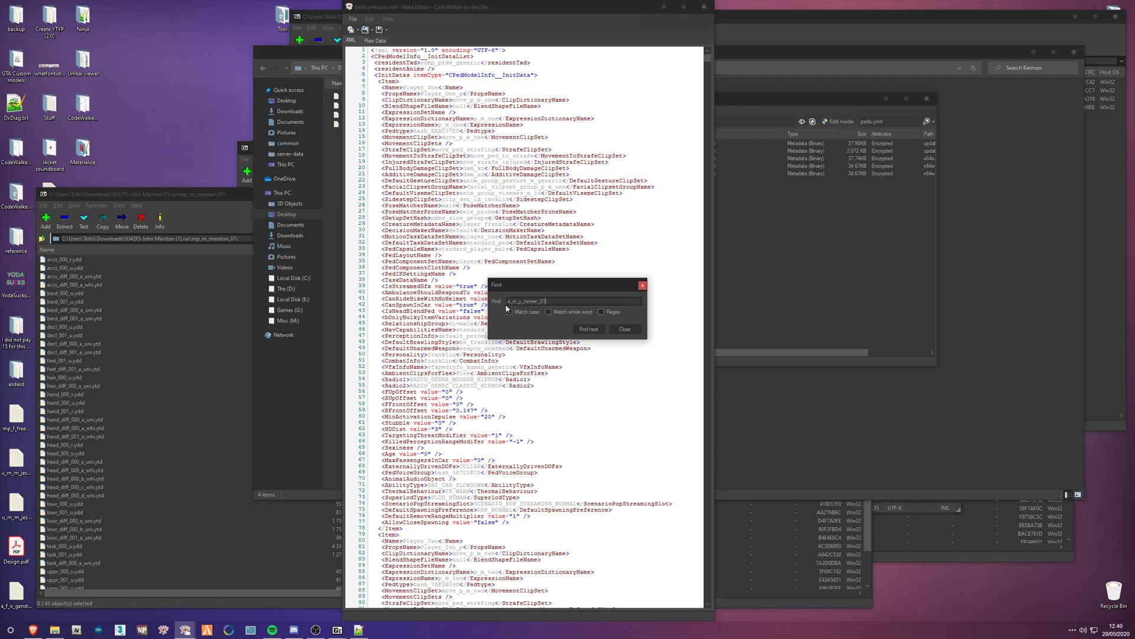
{"action": "left_click", "coordinate": [588, 329]}
{"action": "left_click", "coordinate": [642, 286]}
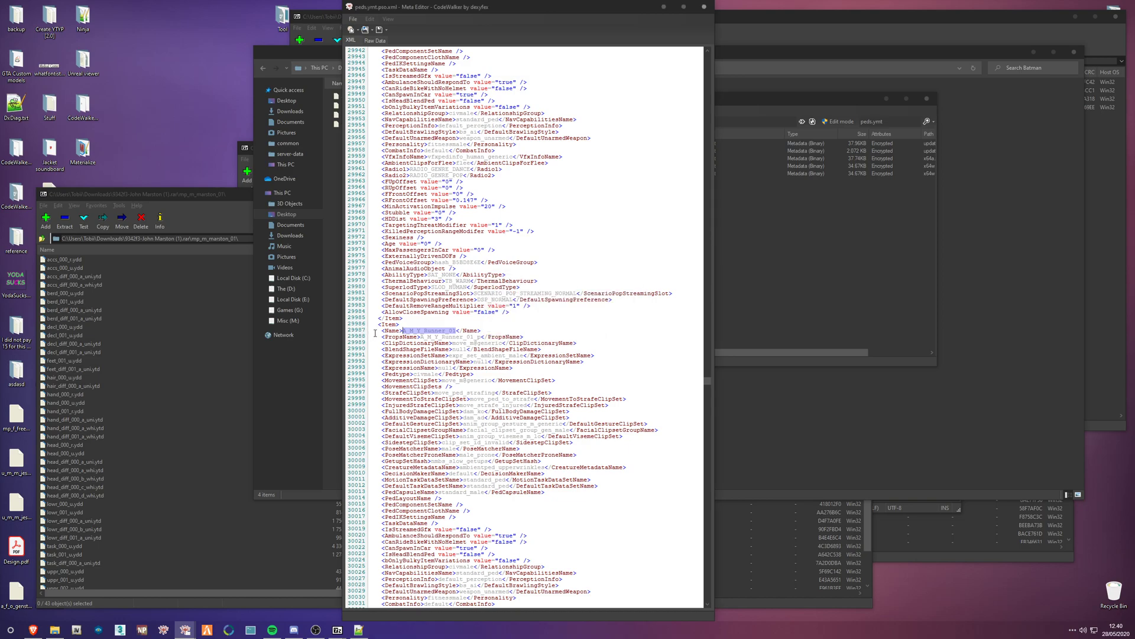
Select and copy the whole runner <Item> block, then return to peds.meta in Notepad++
{"action": "left_click", "coordinate": [378, 325]}
{"action": "left_click_drag", "start_coordinate": [375, 325], "coordinate": [404, 378]}
{"action": "scroll", "coordinate": [401, 325], "scroll_direction": "down", "scroll_amount": 19}
{"action": "scroll", "coordinate": [402, 355], "scroll_direction": "down", "scroll_amount": 2}
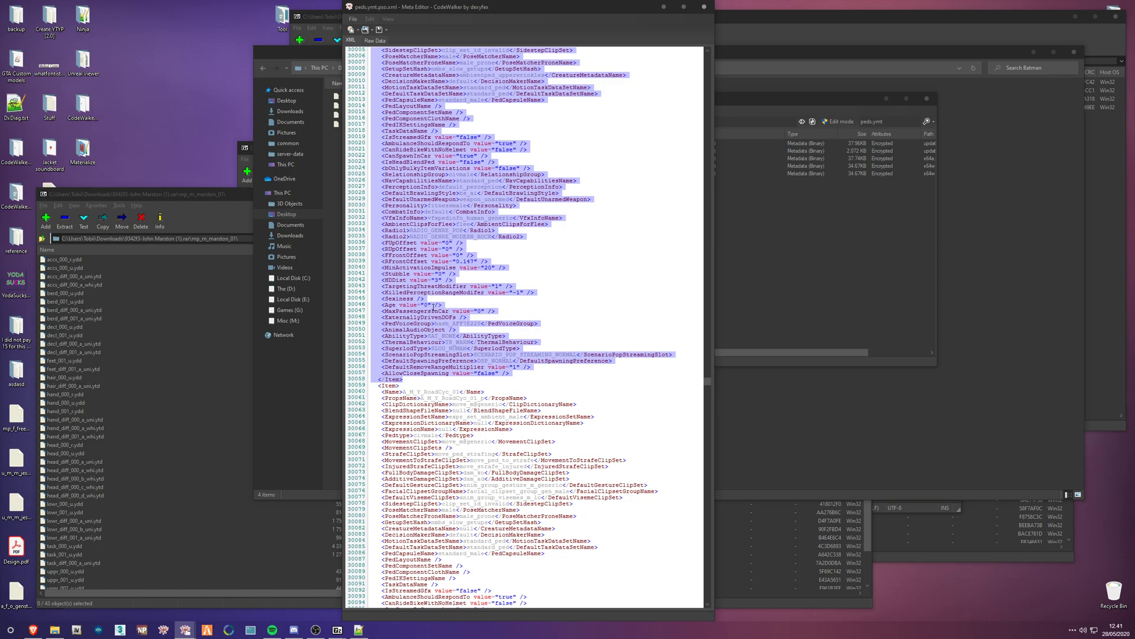
{"action": "left_click", "coordinate": [358, 630]}
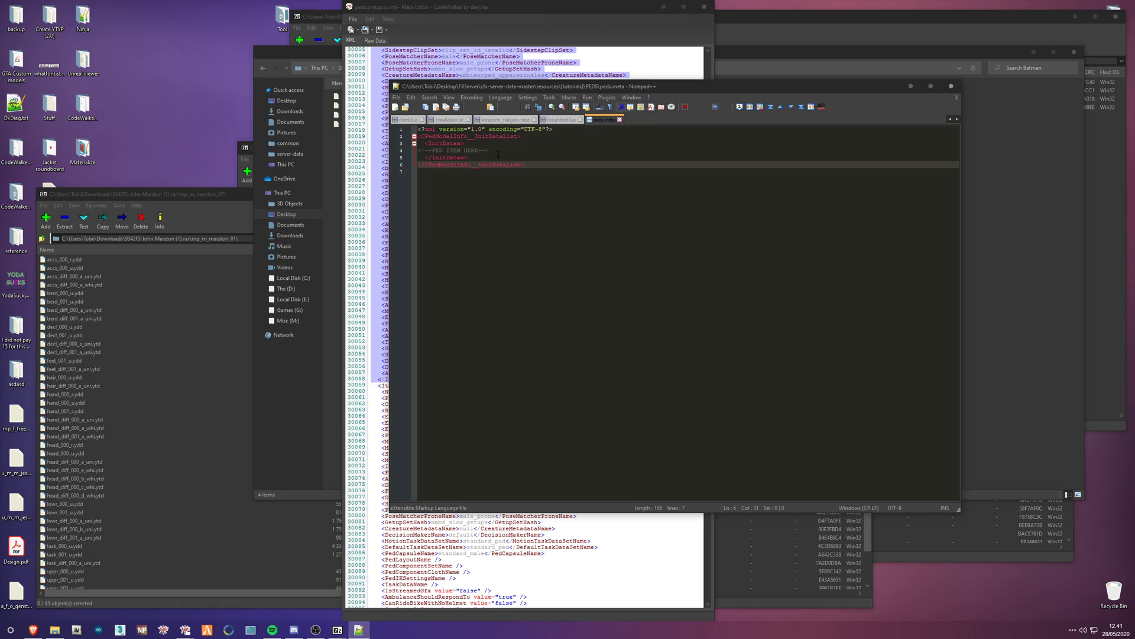
Paste the runner ped entry on a new line below the <!--PED ITEM HERE--> comment
{"action": "left_click", "coordinate": [511, 151]}
{"action": "key", "text": "Return"}
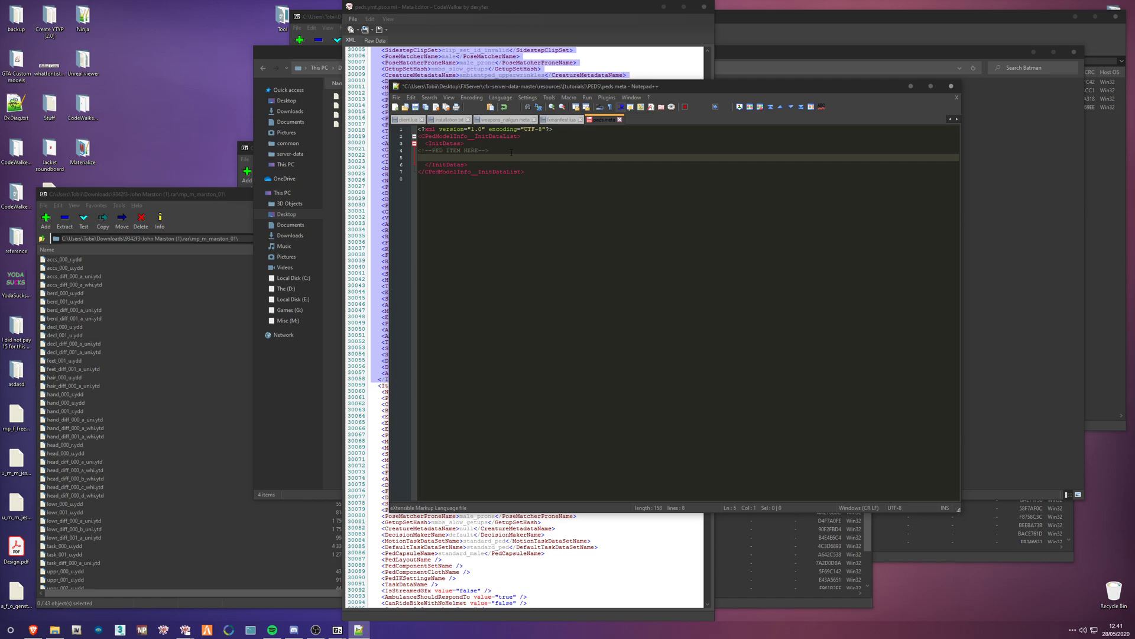
{"action": "key", "text": "ctrl+v"}
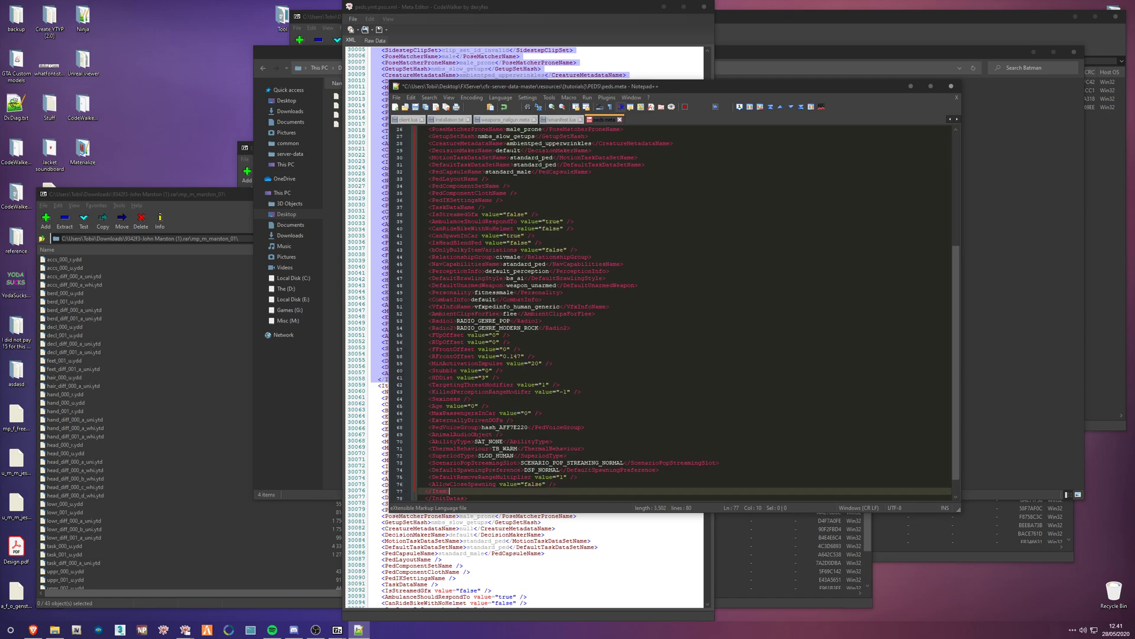
Select the ped name A_M_Y_Runner_01 on the pasted entry's Name line
{"action": "scroll", "coordinate": [522, 337], "scroll_direction": "up", "scroll_amount": 8}
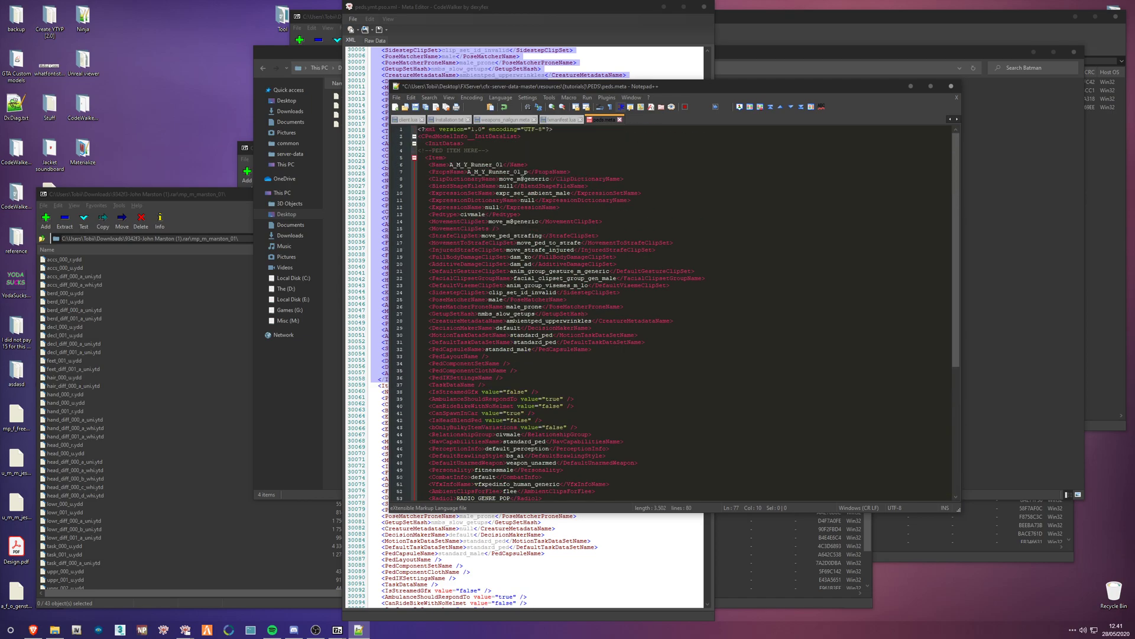
{"action": "left_click", "coordinate": [450, 165]}
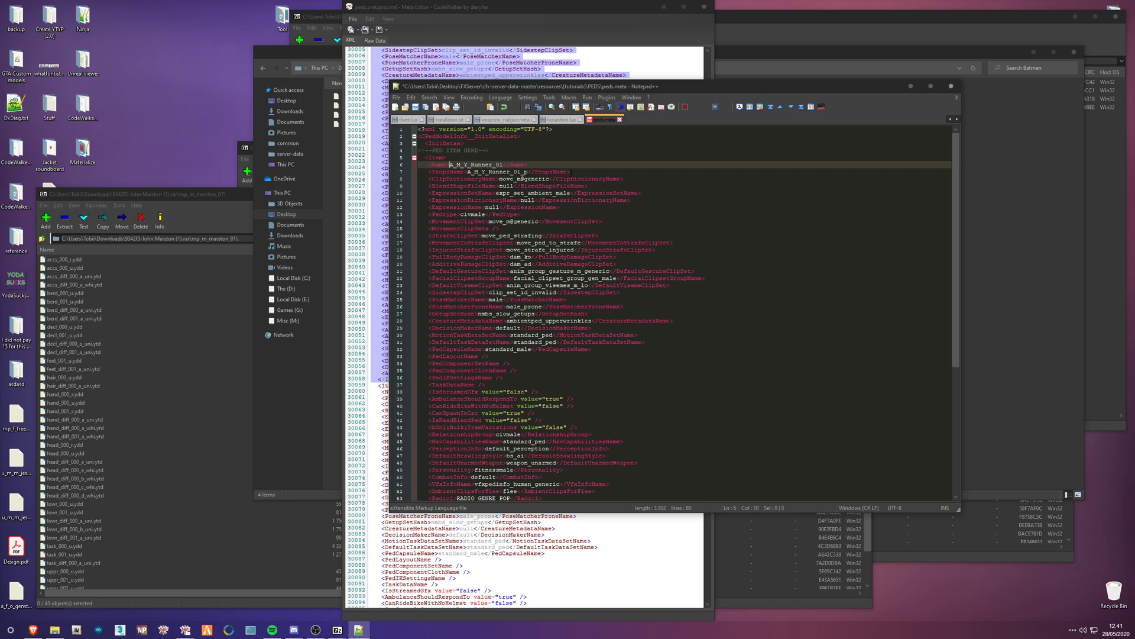
{"action": "double_click", "coordinate": [473, 165]}
{"action": "left_click_drag", "start_coordinate": [473, 165], "coordinate": [430, 165]}
{"action": "left_click", "coordinate": [490, 165]}
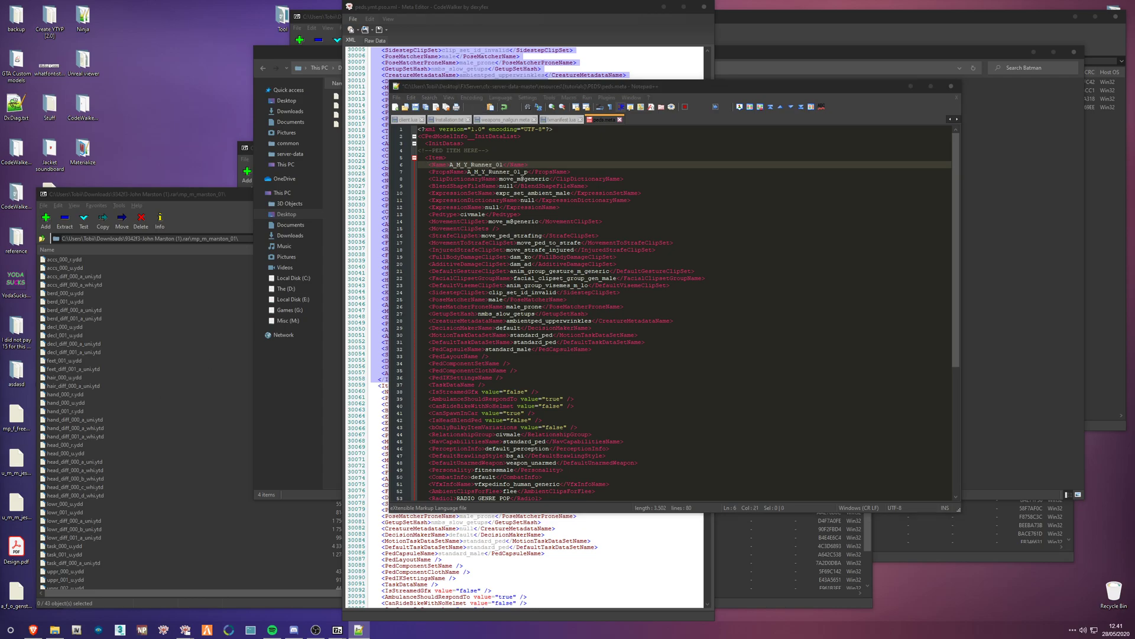
{"action": "key", "text": "XF86AudioRaiseVolume"}
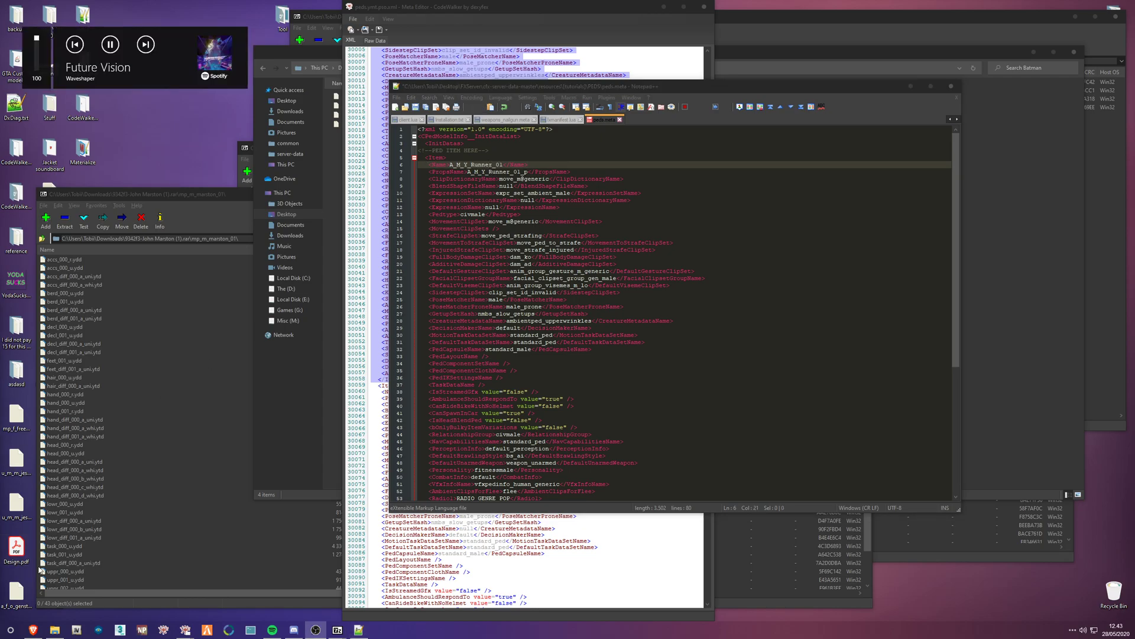
{"action": "left_click", "coordinate": [645, 222]}
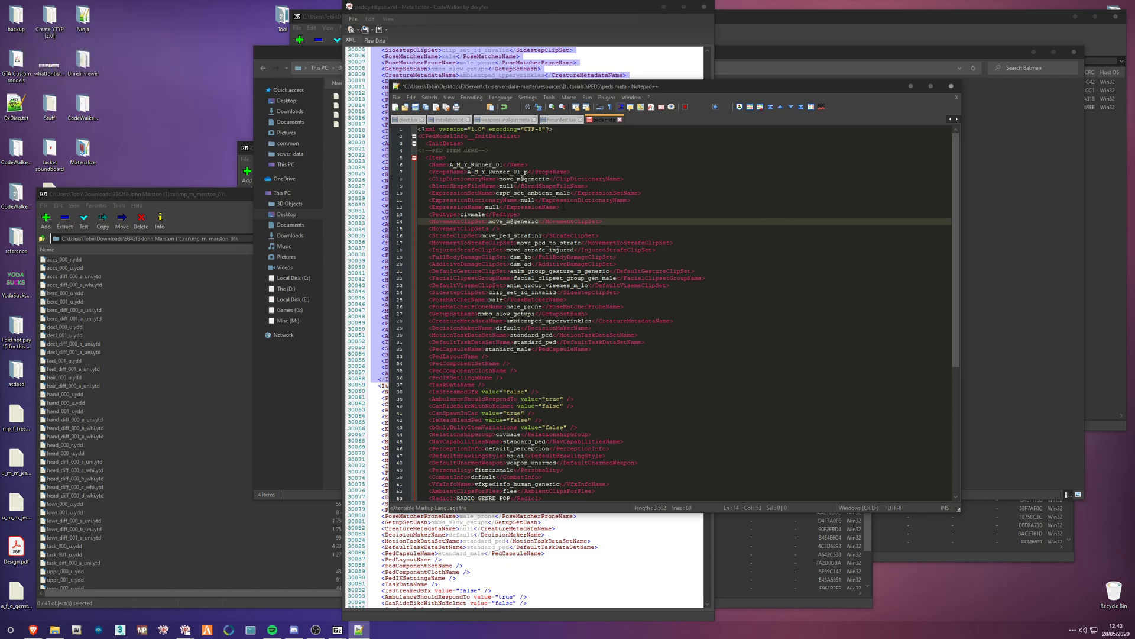
{"action": "left_click", "coordinate": [507, 164]}
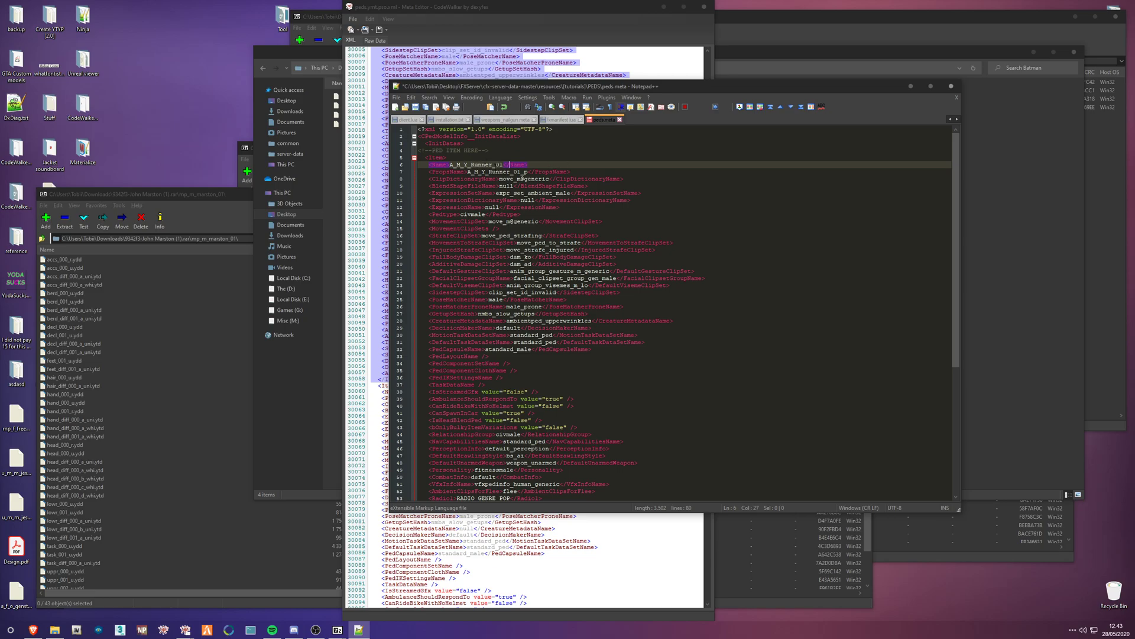
Replace the PropsName value A_M_Y_Runner_01_p with null, then bring up the Batman folder
{"action": "left_click_drag", "start_coordinate": [468, 172], "coordinate": [526, 172]}
{"action": "type", "text": "null"}
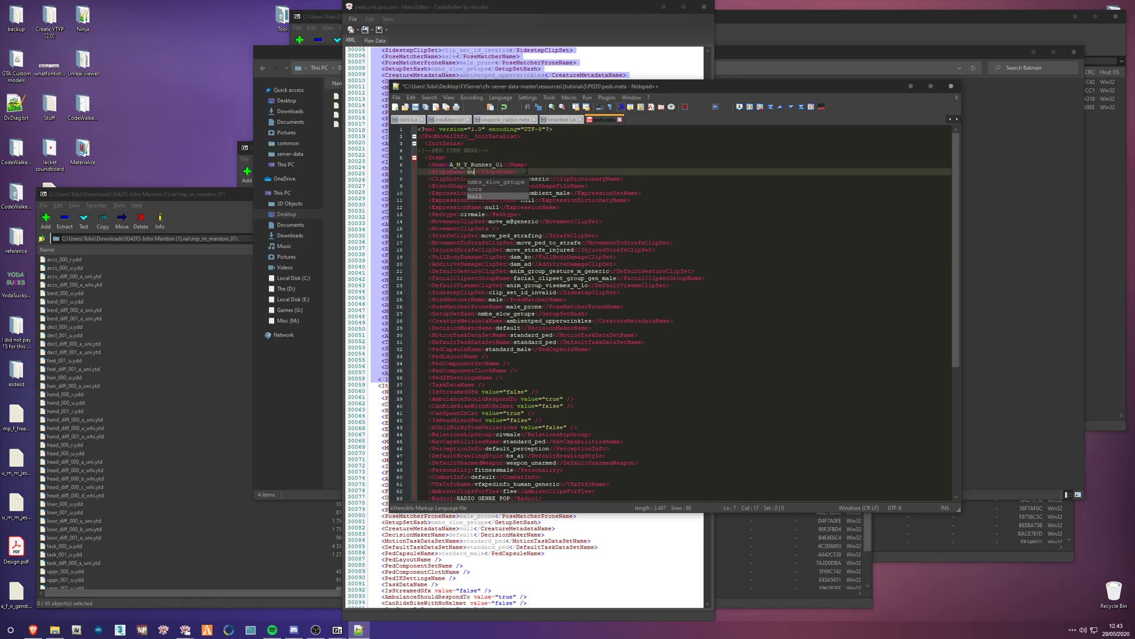
{"action": "left_click", "coordinate": [446, 158]}
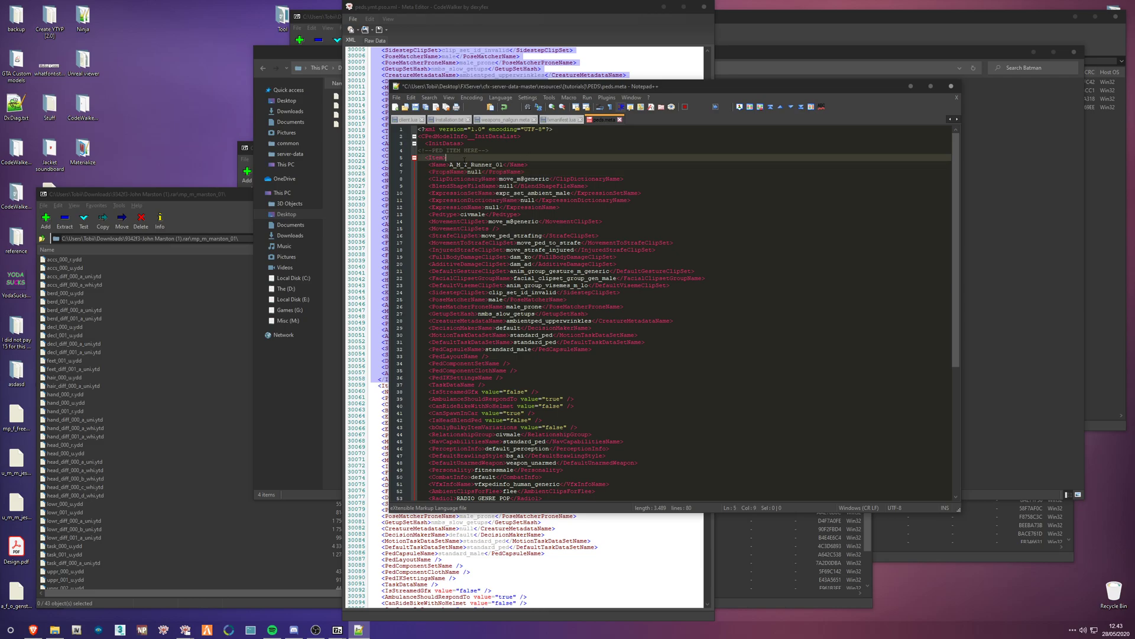
{"action": "left_click_drag", "start_coordinate": [451, 165], "coordinate": [500, 165]}
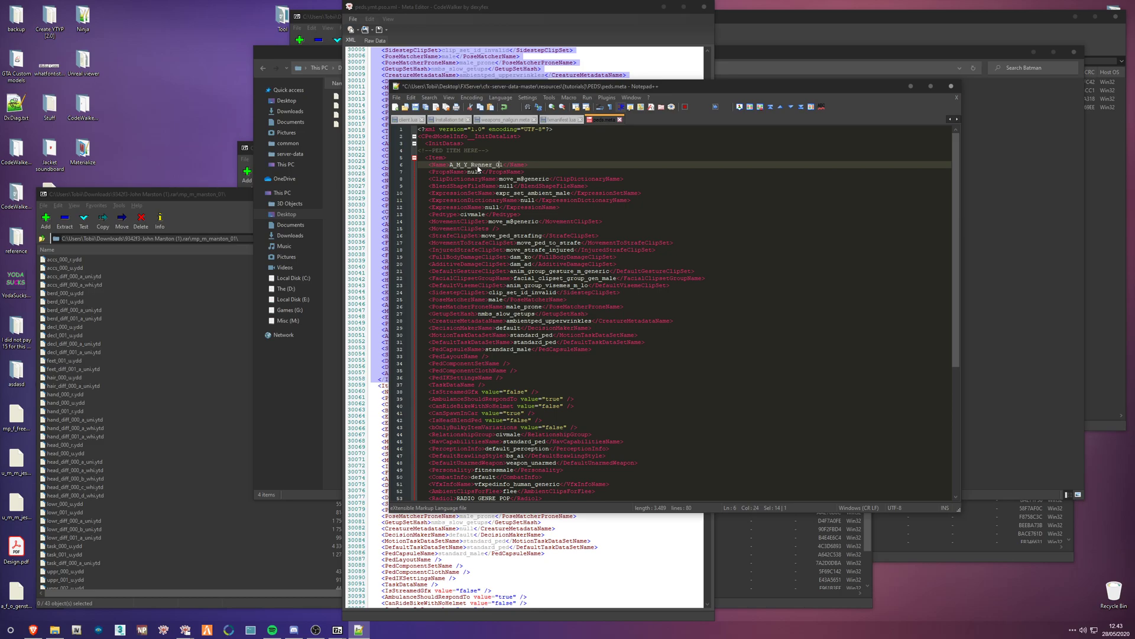
{"action": "key", "text": "alt+Tab"}
{"action": "left_click", "coordinate": [768, 224]}
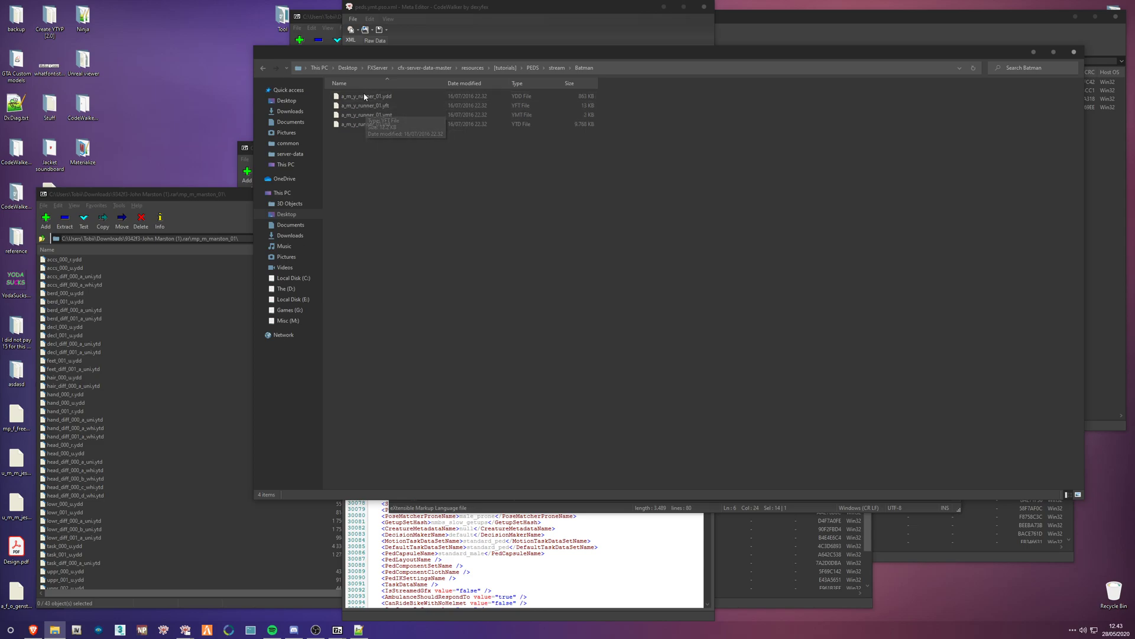
Rename the four a_m_y_runner_01 model files (.ydd, .yft, .ymt, .ytd) to batman
{"action": "left_click", "coordinate": [382, 100]}
{"action": "key", "text": "F2"}
{"action": "type", "text": "batman"}
{"action": "key", "text": "shift+Home"}
{"action": "key", "text": "Home"}
{"action": "key", "text": "shift+Right"}
{"action": "key", "text": "shift+Right"}
{"action": "key", "text": "shift+Right"}
{"action": "key", "text": "shift+Right"}
{"action": "key", "text": "ctrl+c"}
{"action": "key", "text": "Tab"}
{"action": "key", "text": "ctrl+v"}
{"action": "key", "text": "Tab"}
{"action": "key", "text": "ctrl+v"}
{"action": "key", "text": "Tab"}
{"action": "key", "text": "ctrl+v"}
{"action": "key", "text": "Return"}
Change the ped Name in peds.meta to Batman and save the file
{"action": "key", "text": "alt+Tab"}
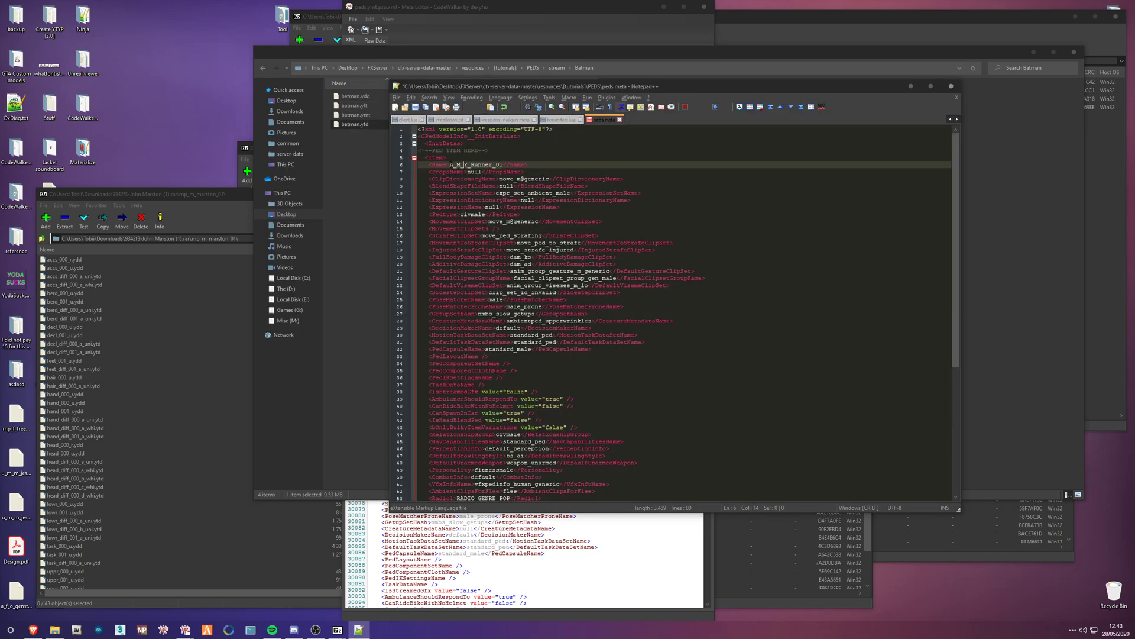
{"action": "left_click_drag", "start_coordinate": [450, 164], "coordinate": [504, 165]}
{"action": "type", "text": "Batma"}
{"action": "key", "text": "ctrl+s"}
{"action": "key", "text": "Escape"}
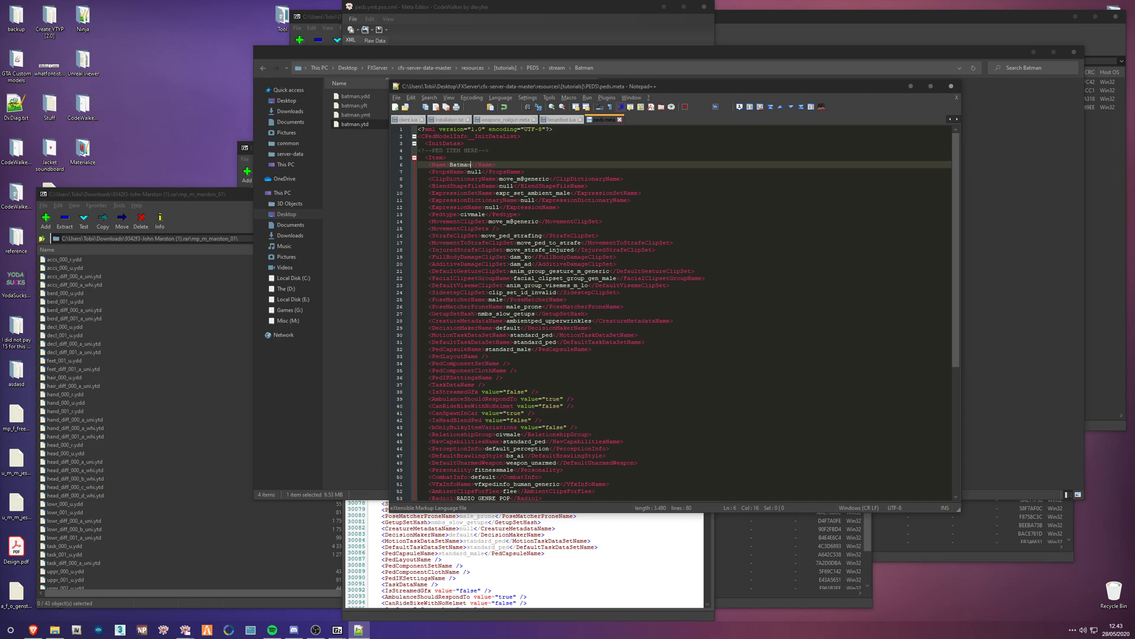
Try batman as the PropsName value, then undo it back to null
{"action": "left_click", "coordinate": [523, 171]}
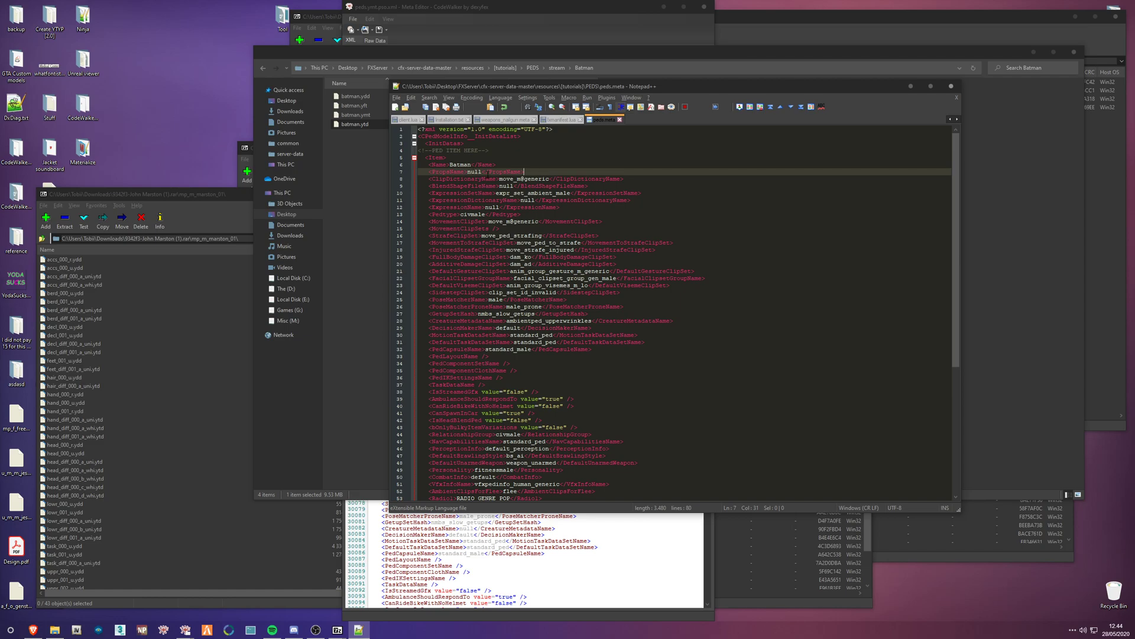
{"action": "double_click", "coordinate": [473, 172]}
{"action": "type", "text": "batman_p"}
{"action": "left_click", "coordinate": [363, 165]}
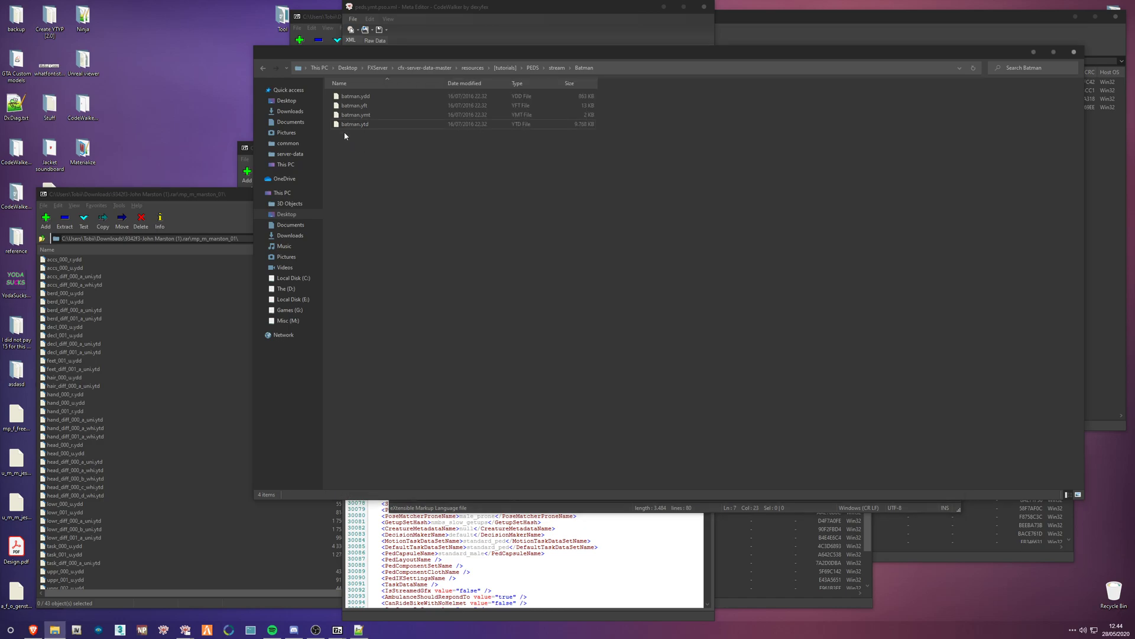
{"action": "left_click", "coordinate": [358, 629]}
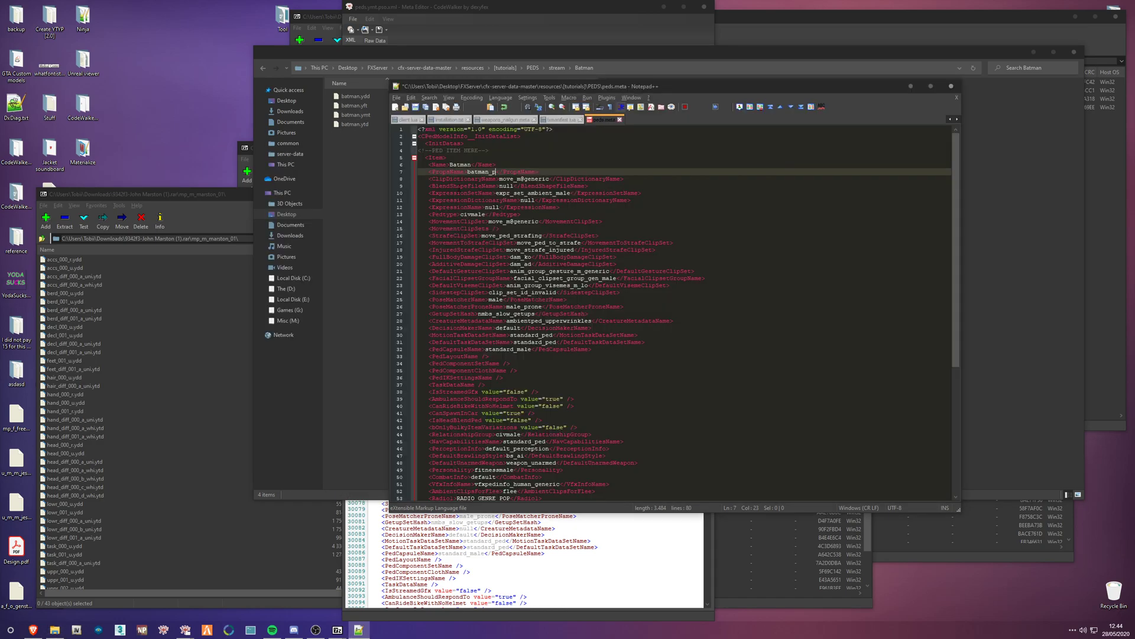
{"action": "key", "text": "ctrl+z"}
{"action": "key", "text": "ctrl+z"}
Open the stream folder in Explorer and take the WinRAR archive back to its top level
{"action": "left_click", "coordinate": [373, 213]}
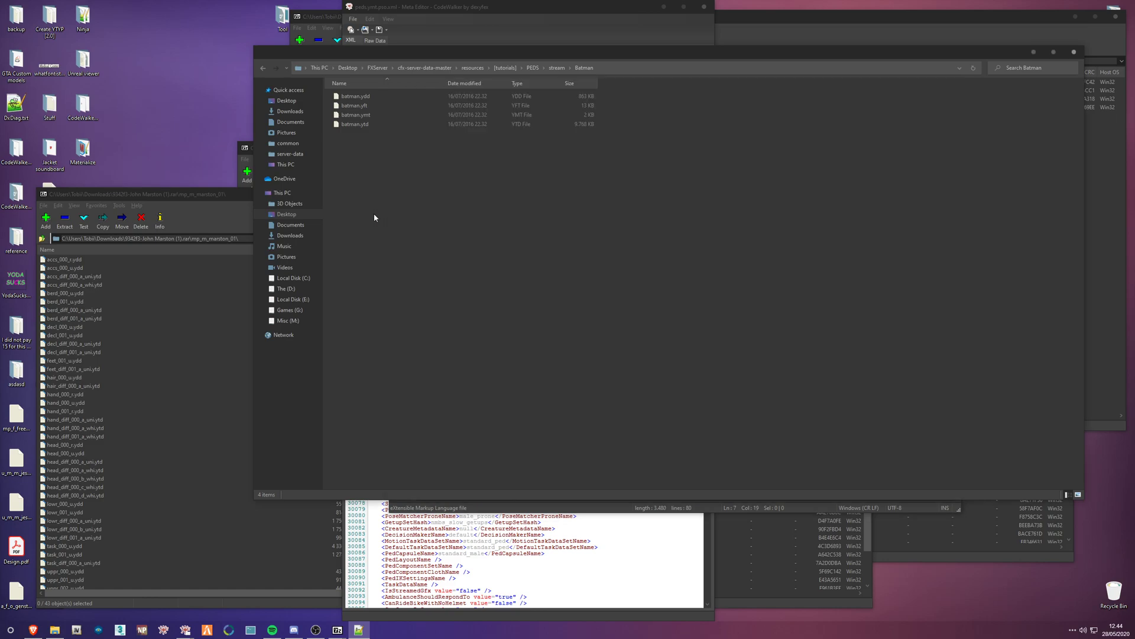
{"action": "left_click", "coordinate": [554, 69]}
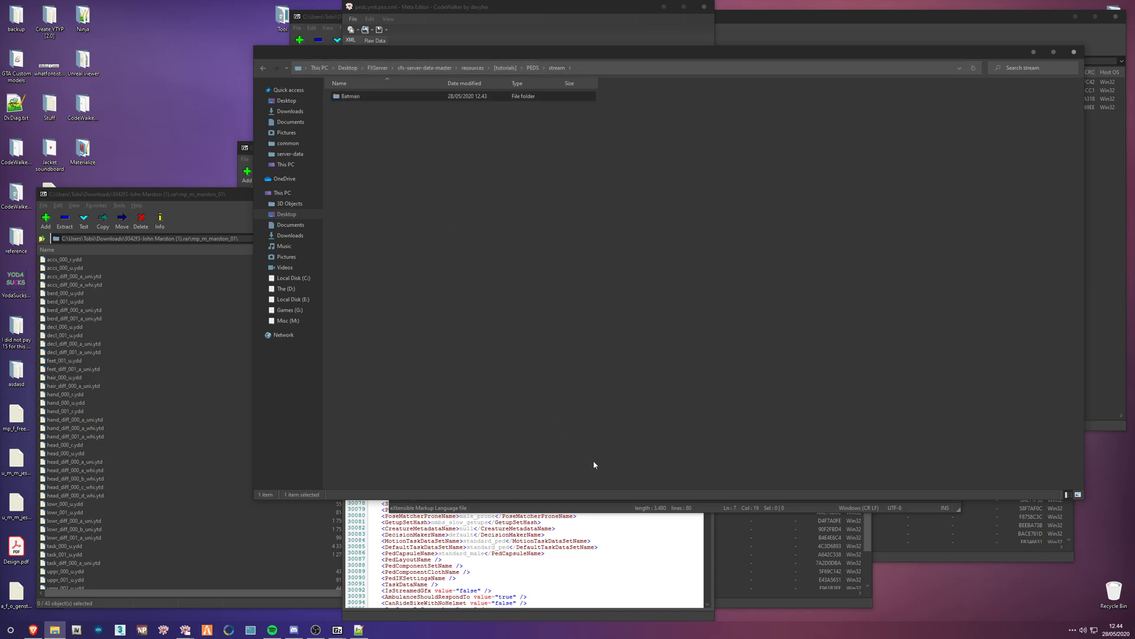
{"action": "left_click", "coordinate": [210, 382]}
{"action": "key", "text": "BackSpace"}
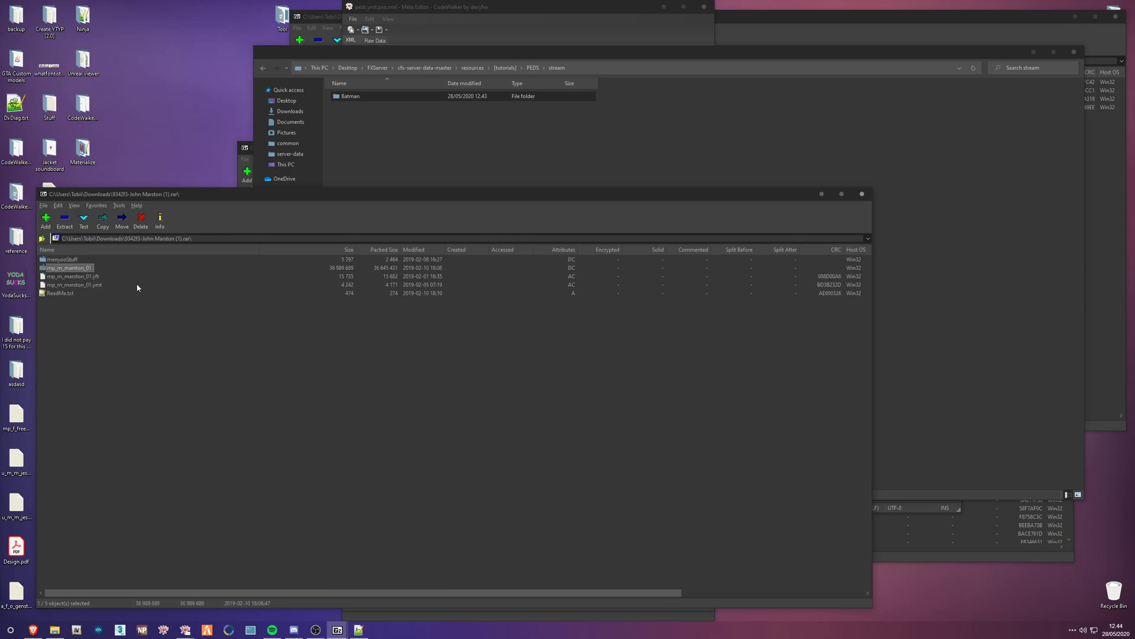